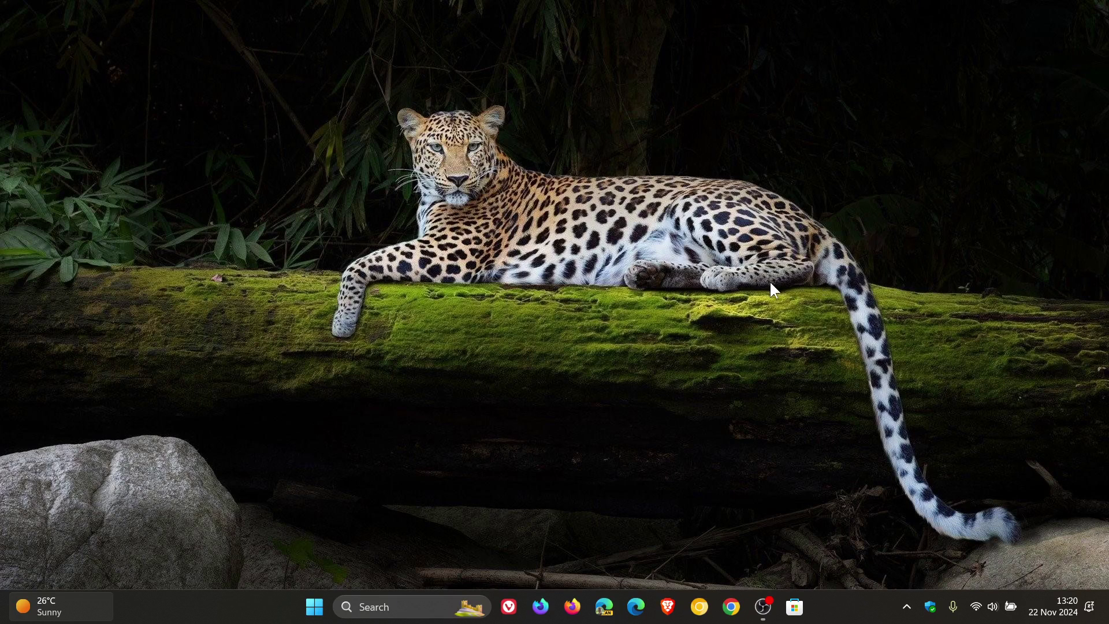
Open Settings and view Windows Update history, listing 49 quality updates topped by KB5046740 (22 Nov 2024)
left_click(314, 606)
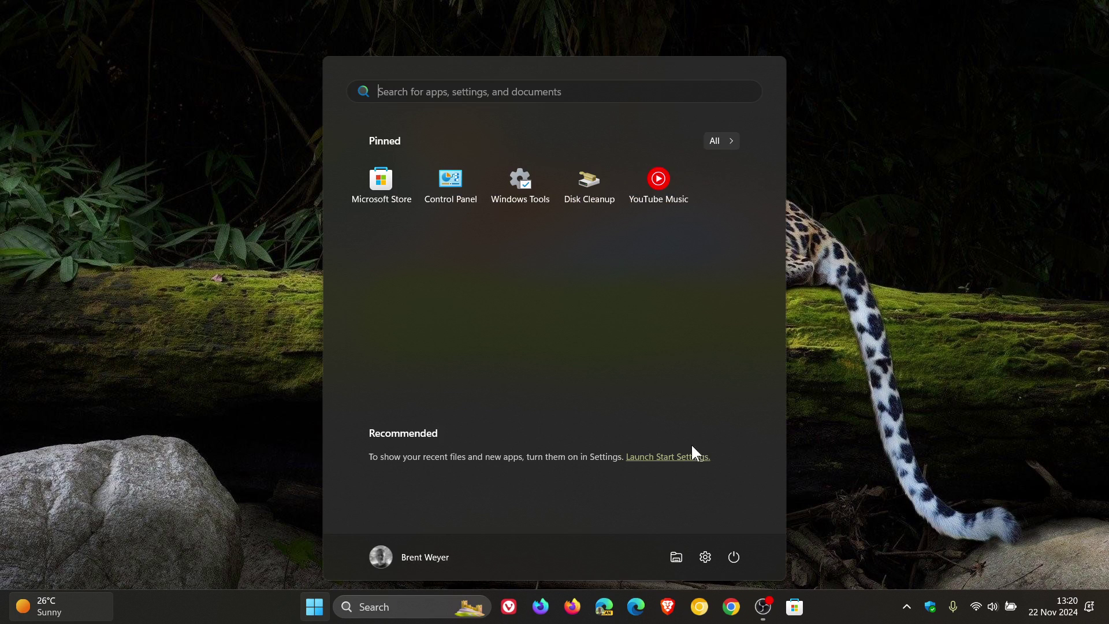
left_click(705, 557)
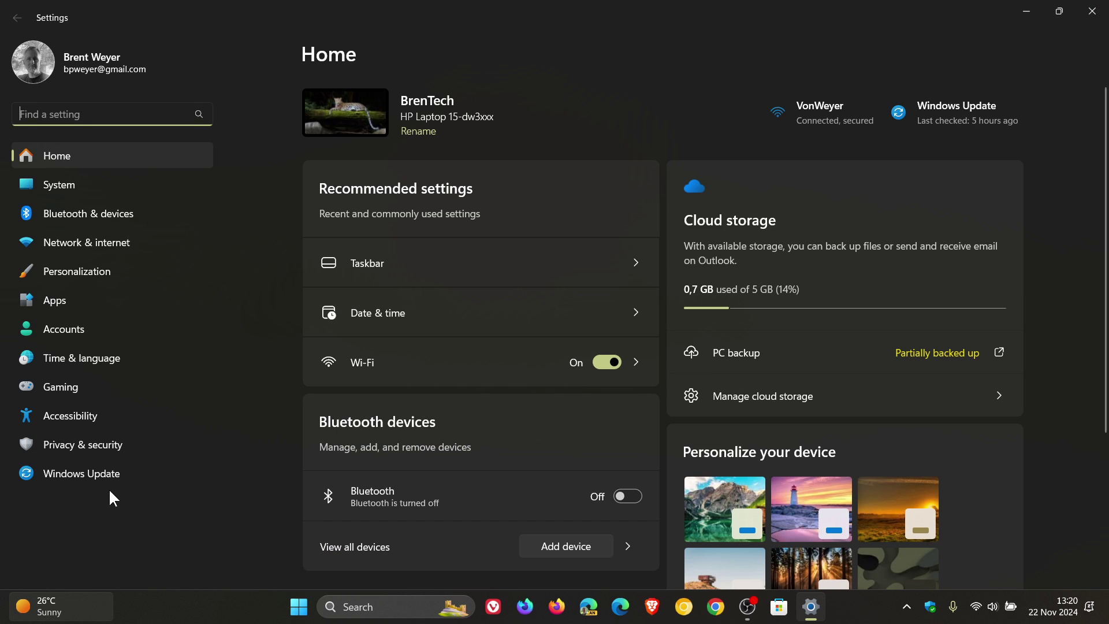
left_click(98, 473)
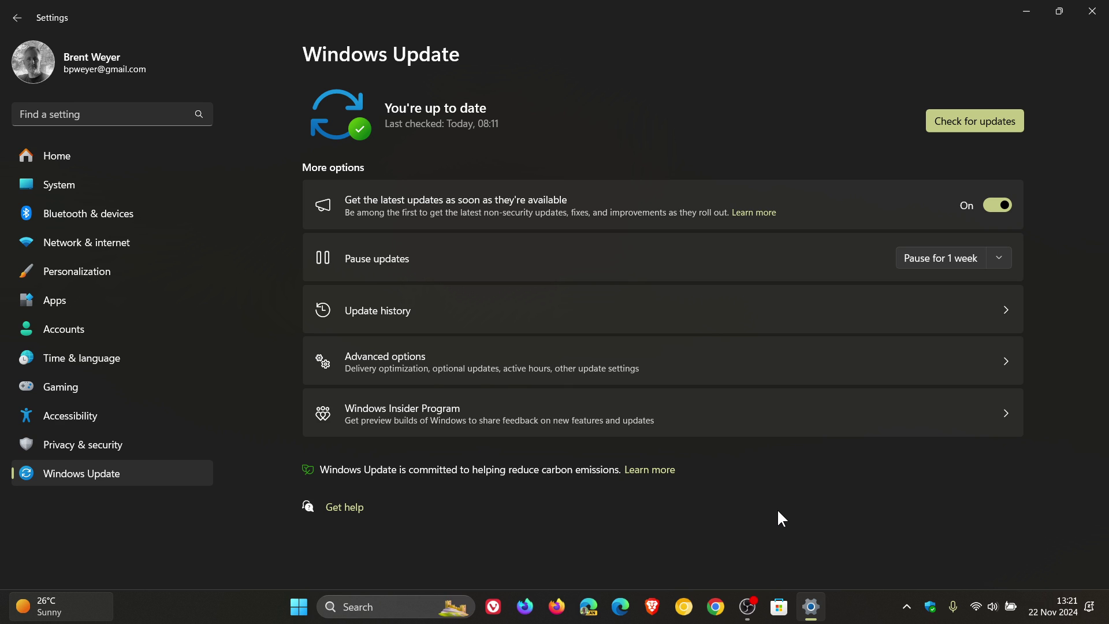
left_click(688, 311)
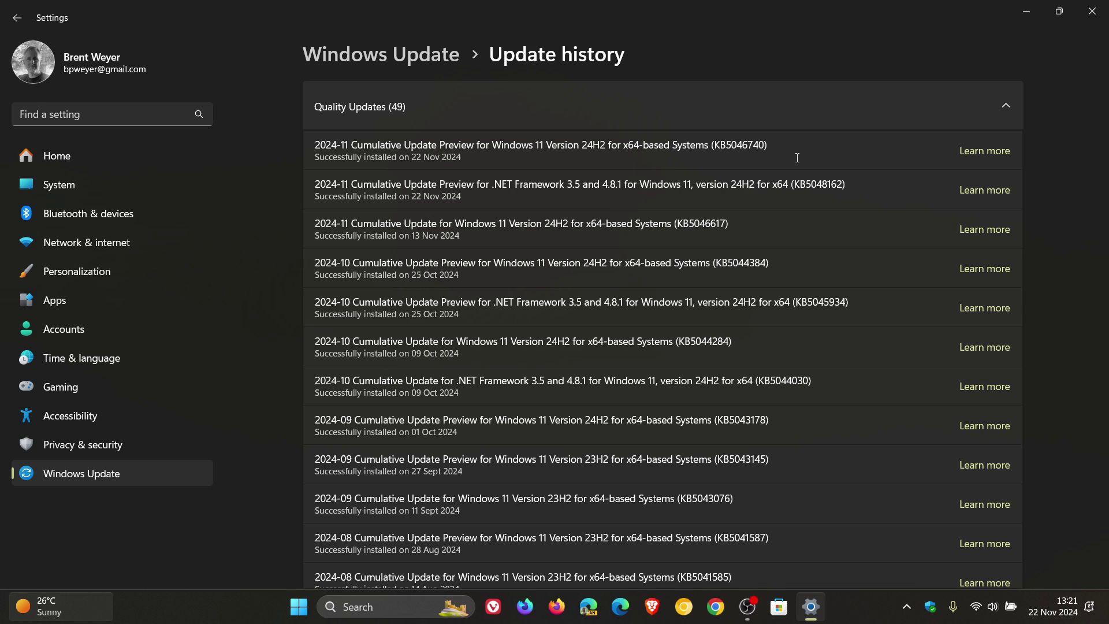
Review the Privacy & security > Diagnostics & feedback page, then minimize Settings
left_click(58, 442)
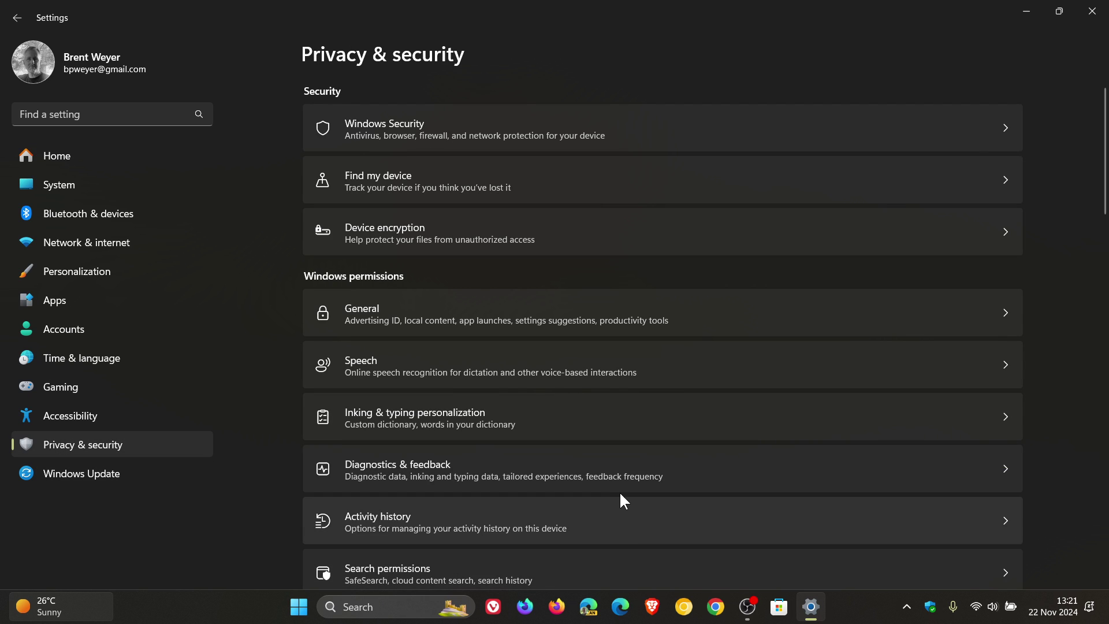
left_click(616, 478)
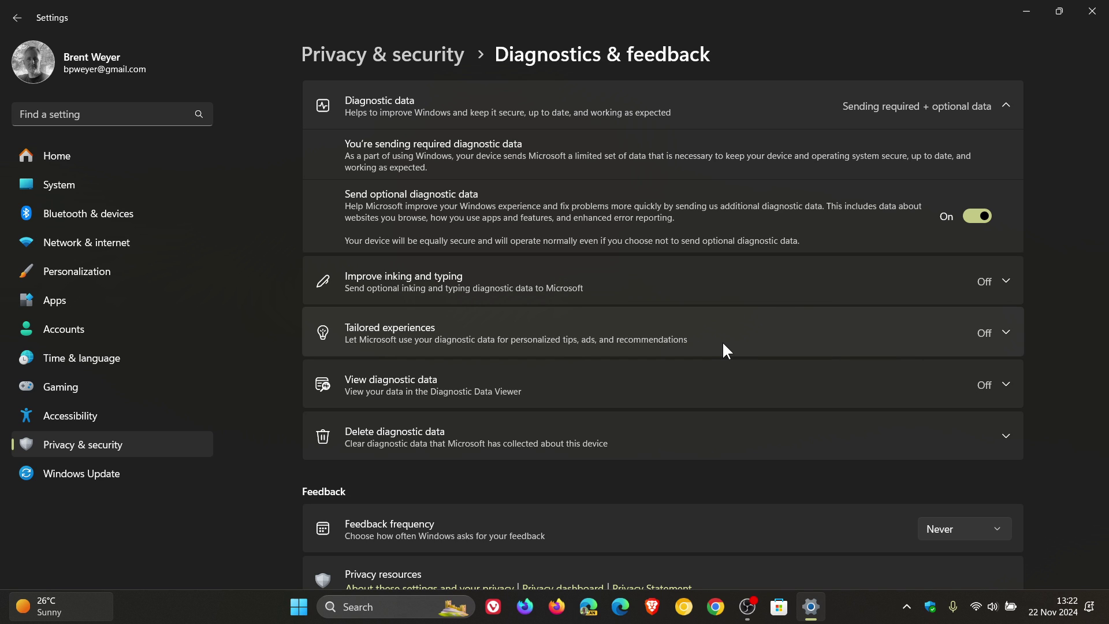
left_click(1025, 12)
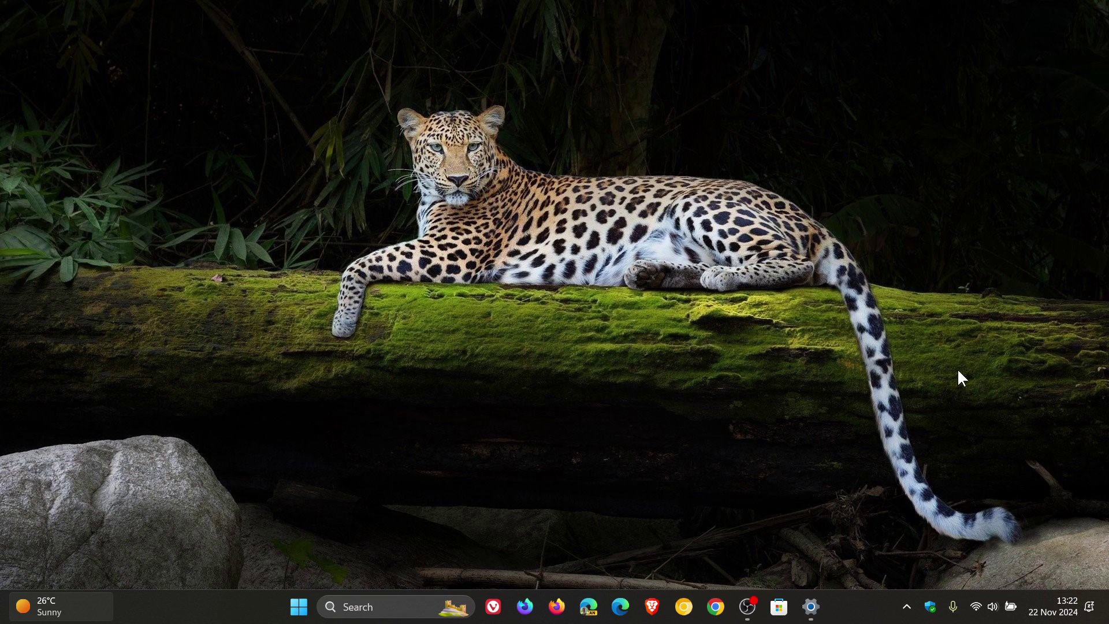
left_click(1092, 608)
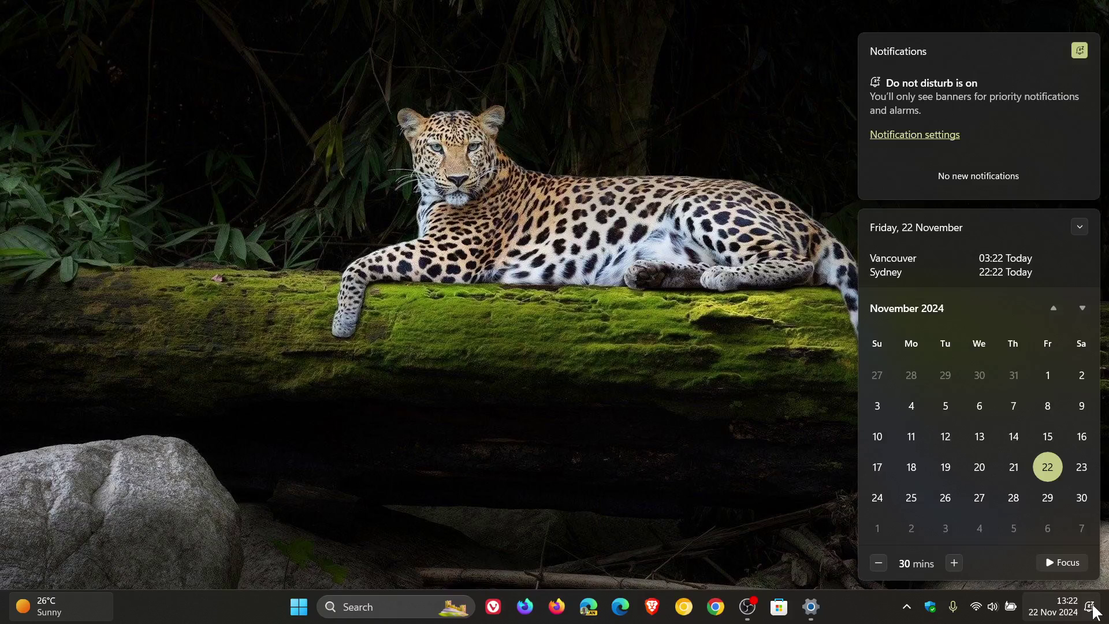
left_click(717, 303)
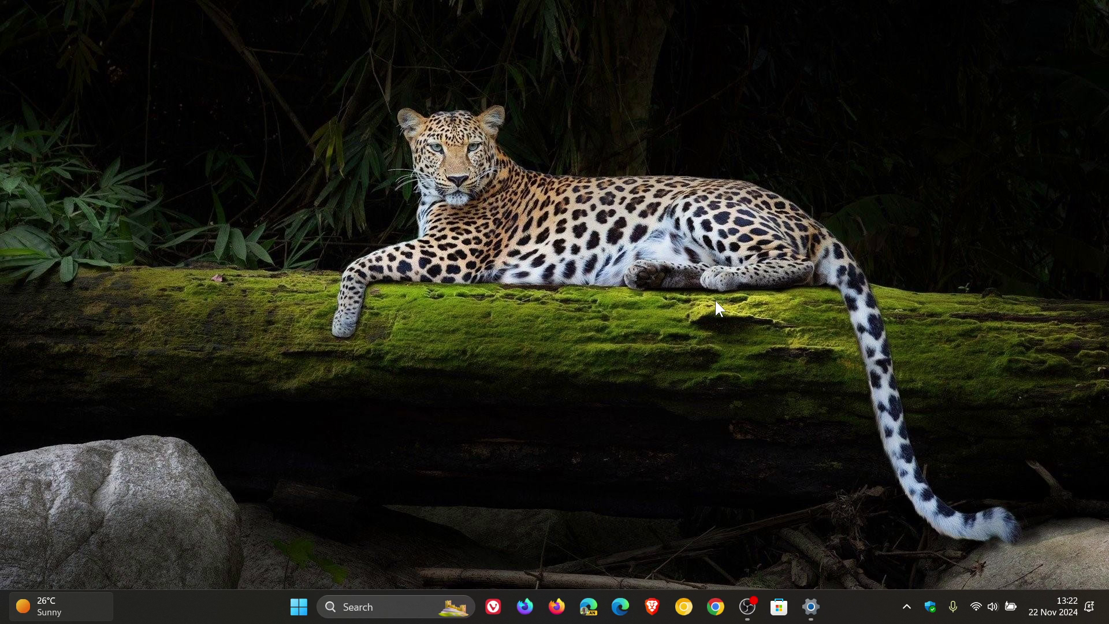
left_click(1065, 606)
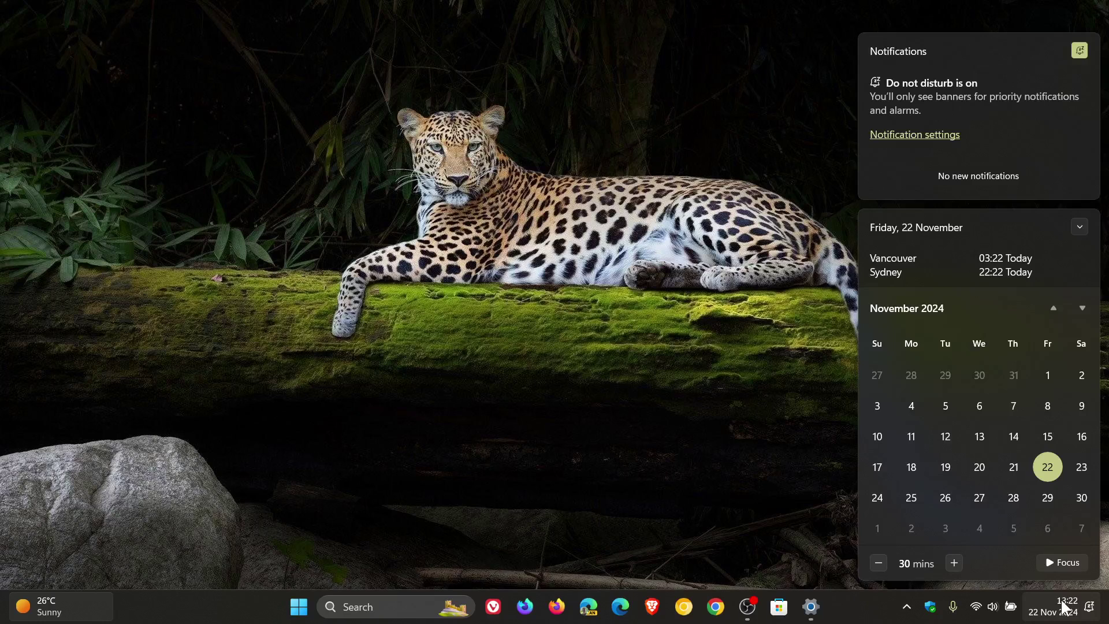
left_click(635, 255)
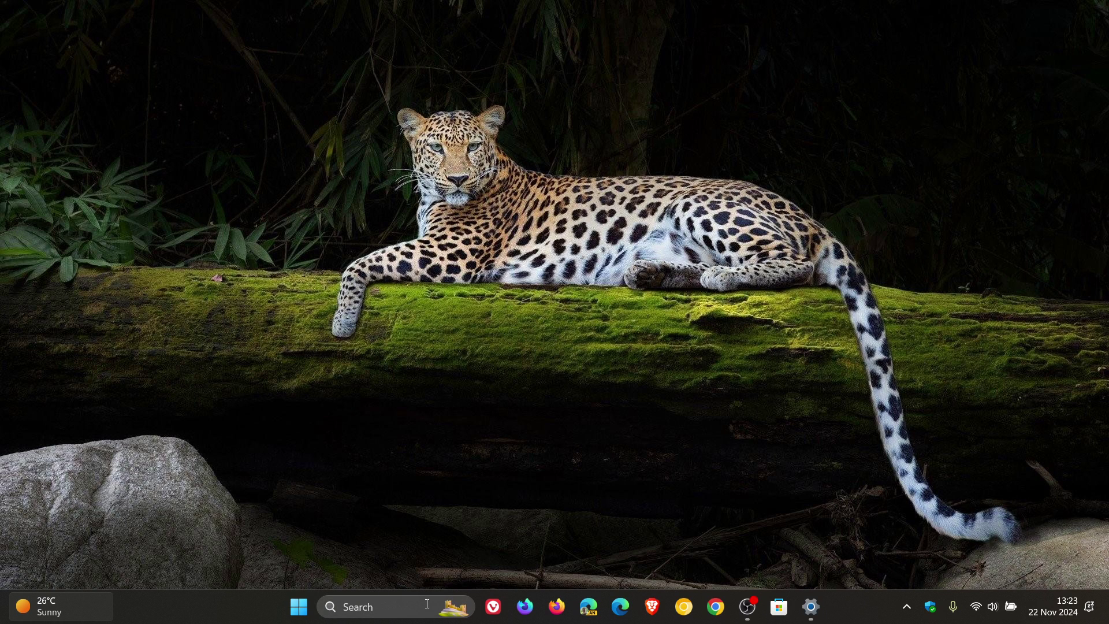
Turn on 'Automatically hide the taskbar' in Taskbar behaviors and minimize Settings to see it
right_click(865, 612)
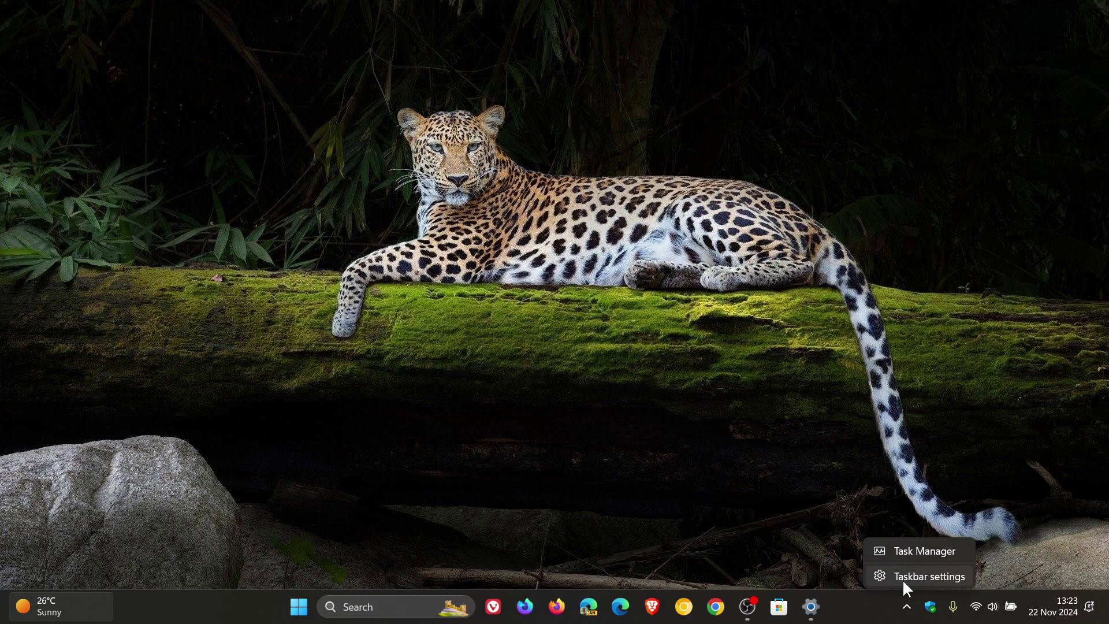
left_click(905, 576)
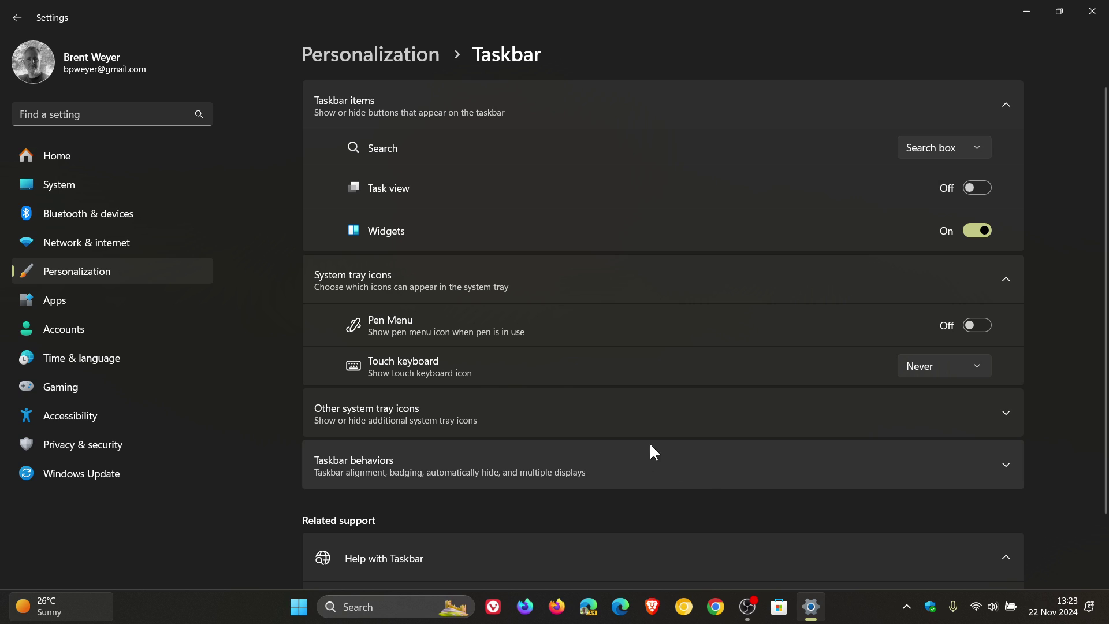
left_click(638, 470)
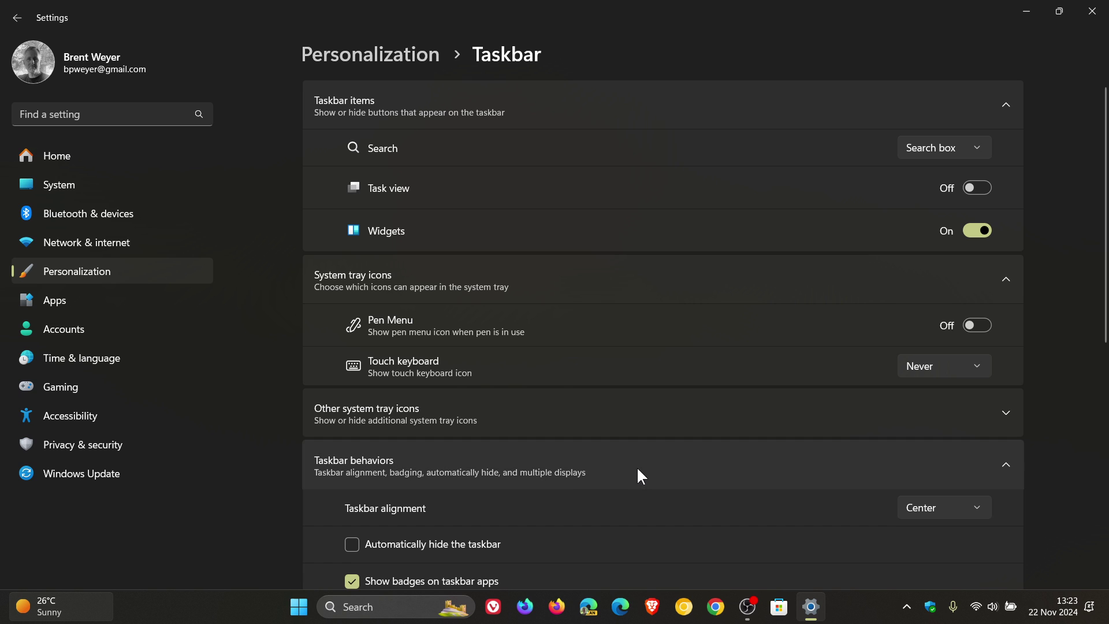
left_click(351, 544)
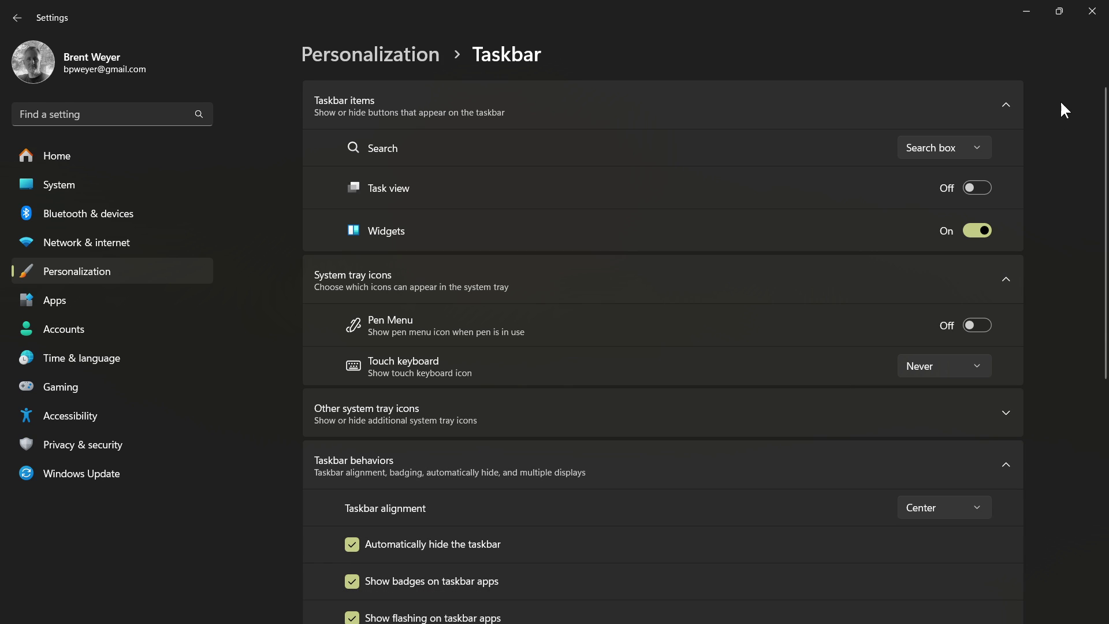
left_click(1026, 14)
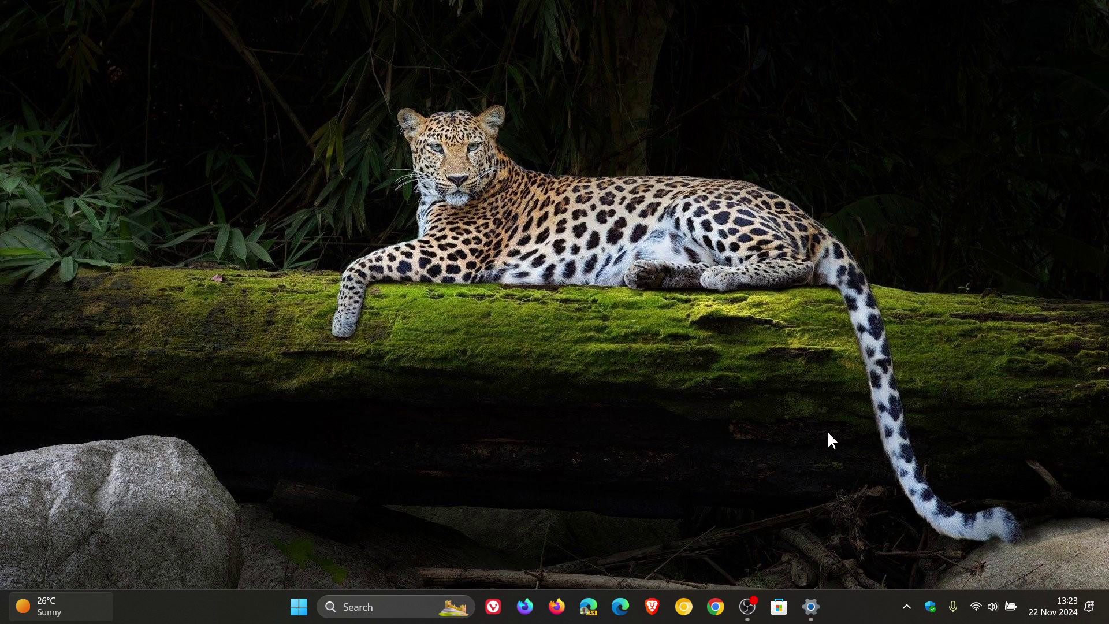
Restore Settings, switch taskbar auto-hide back off, and minimize Settings again
mouse_move(413, 618)
left_click(810, 610)
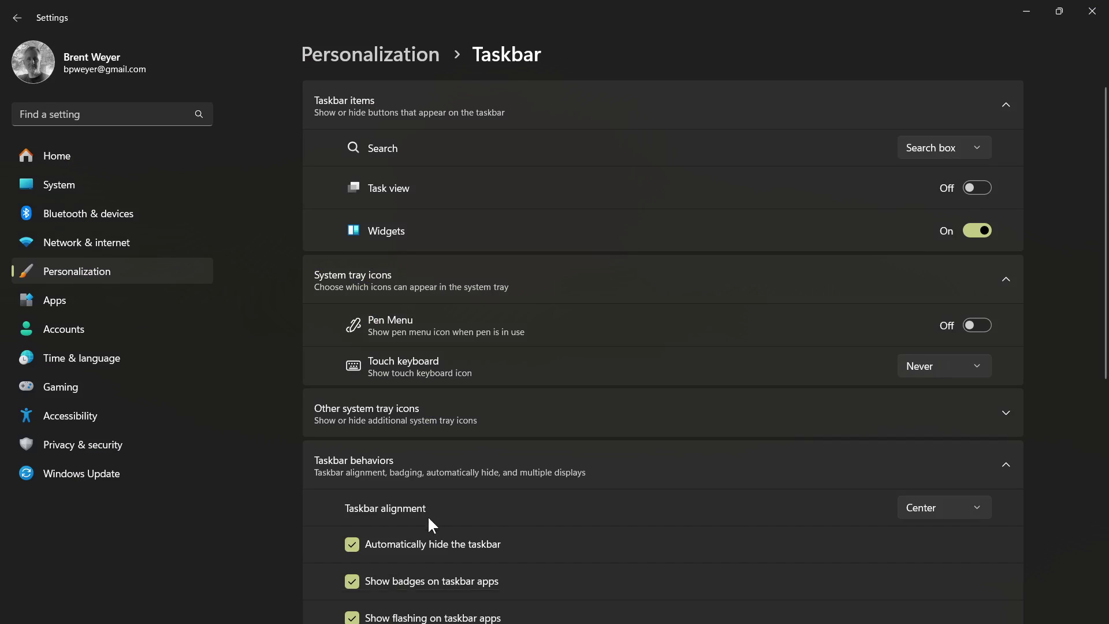
left_click(357, 544)
left_click(1028, 12)
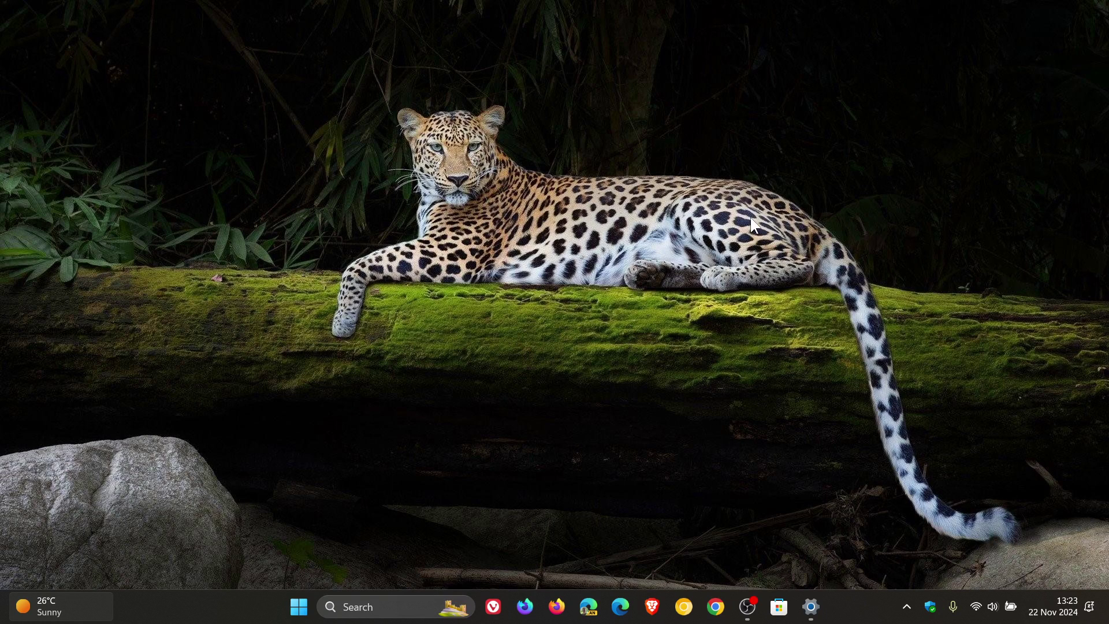
View Microsoft Store's pinned-app options in Start and its taskbar jump list, closing each
left_click(301, 614)
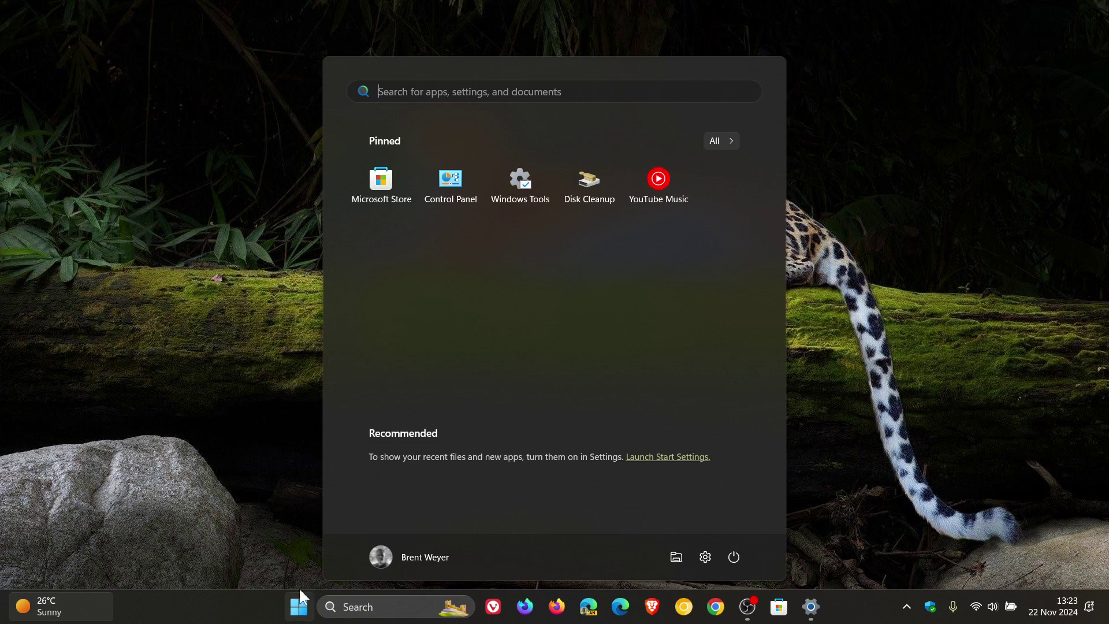
right_click(383, 188)
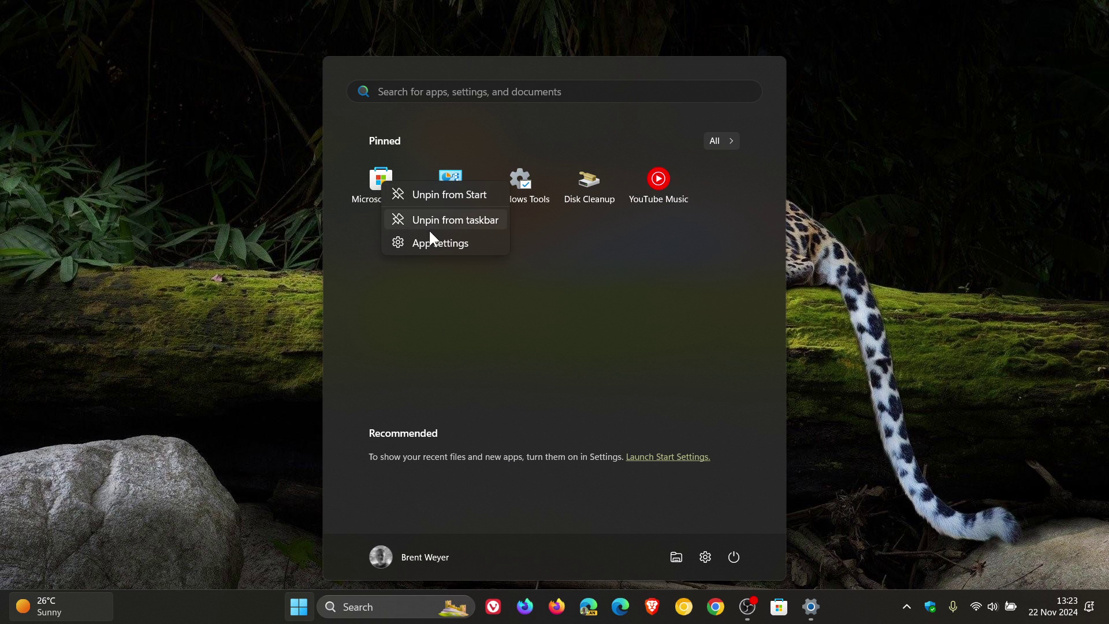
left_click(604, 354)
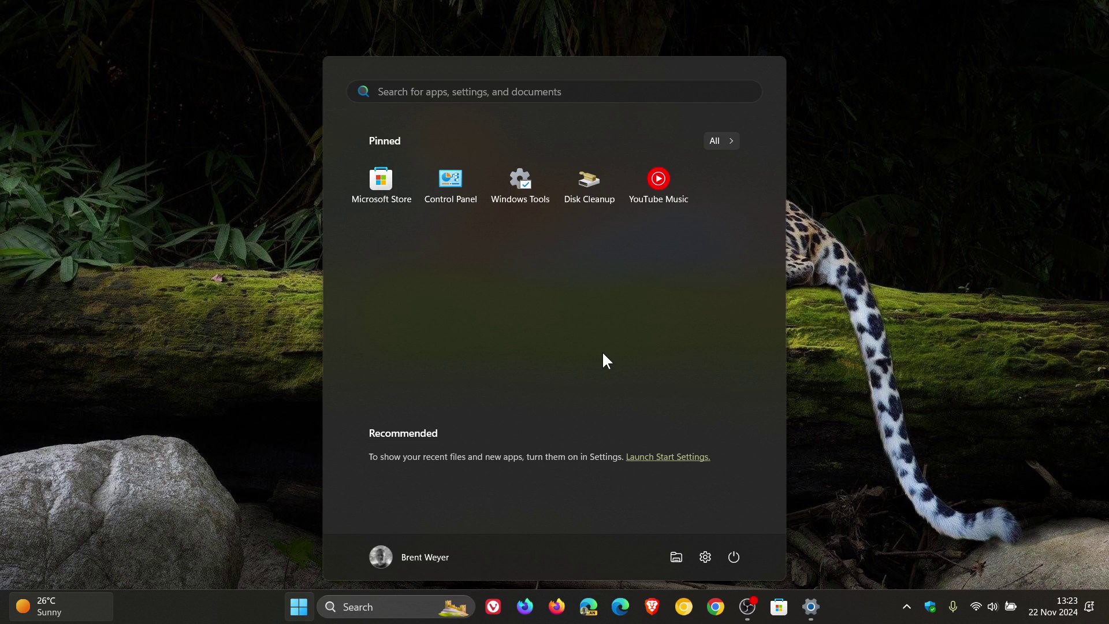
left_click(862, 351)
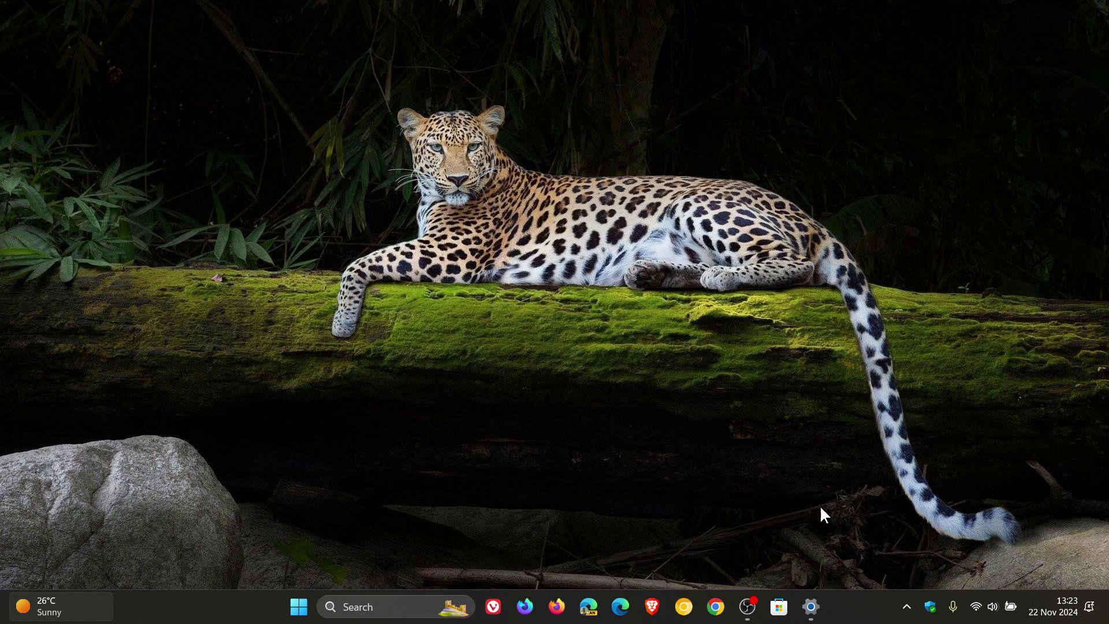
right_click(780, 608)
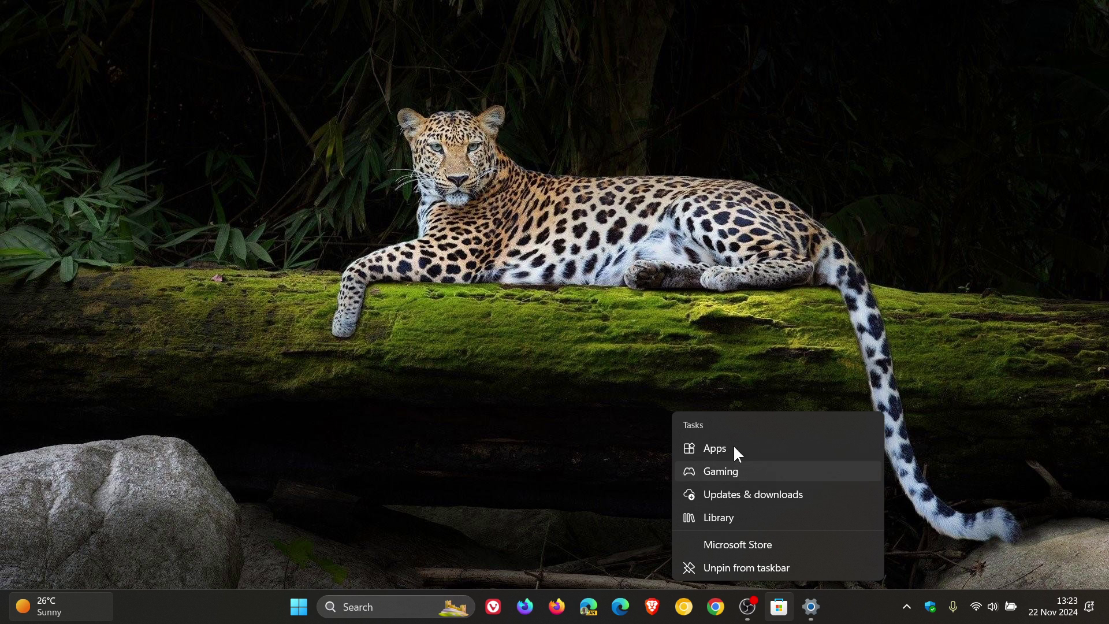
left_click(778, 250)
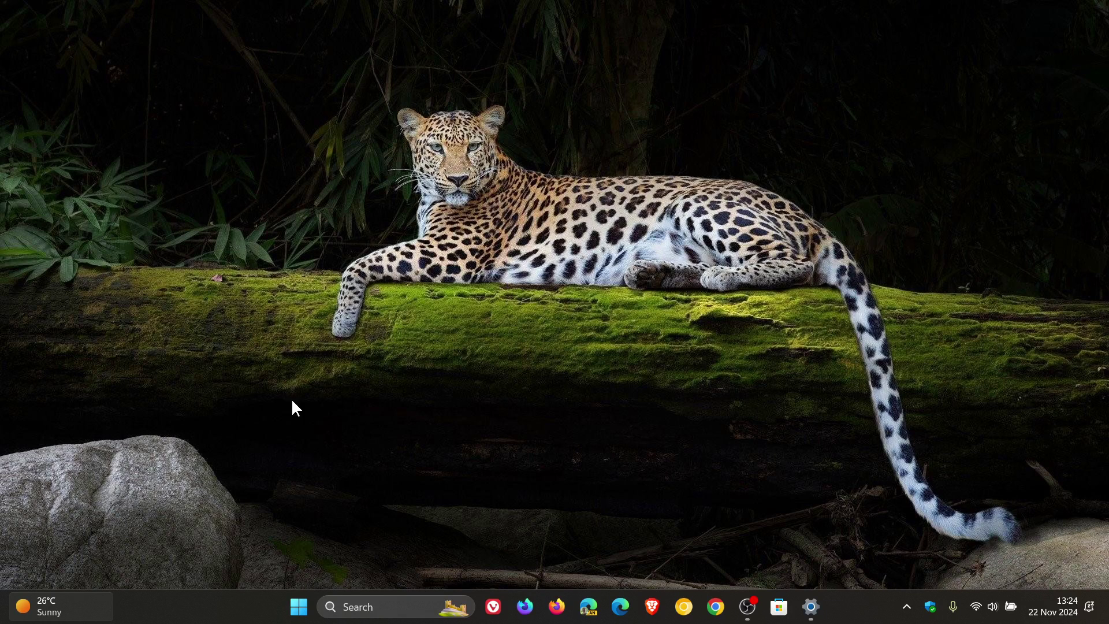
Open File Explorer on This PC, restore then re-maximize its window, and browse the See more commands
left_click(299, 606)
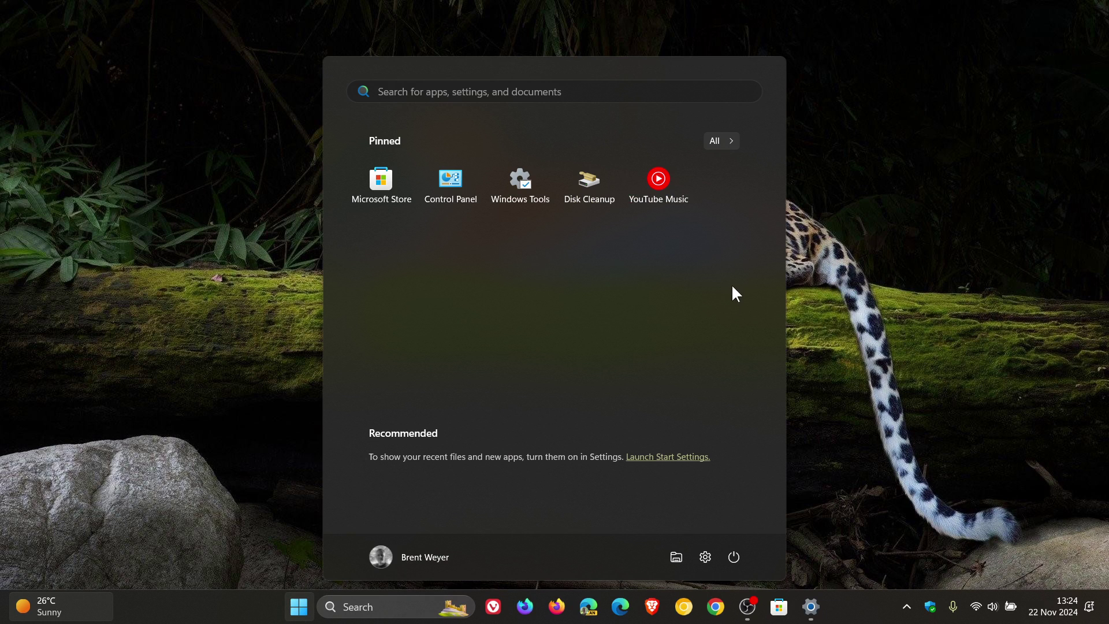
left_click(674, 559)
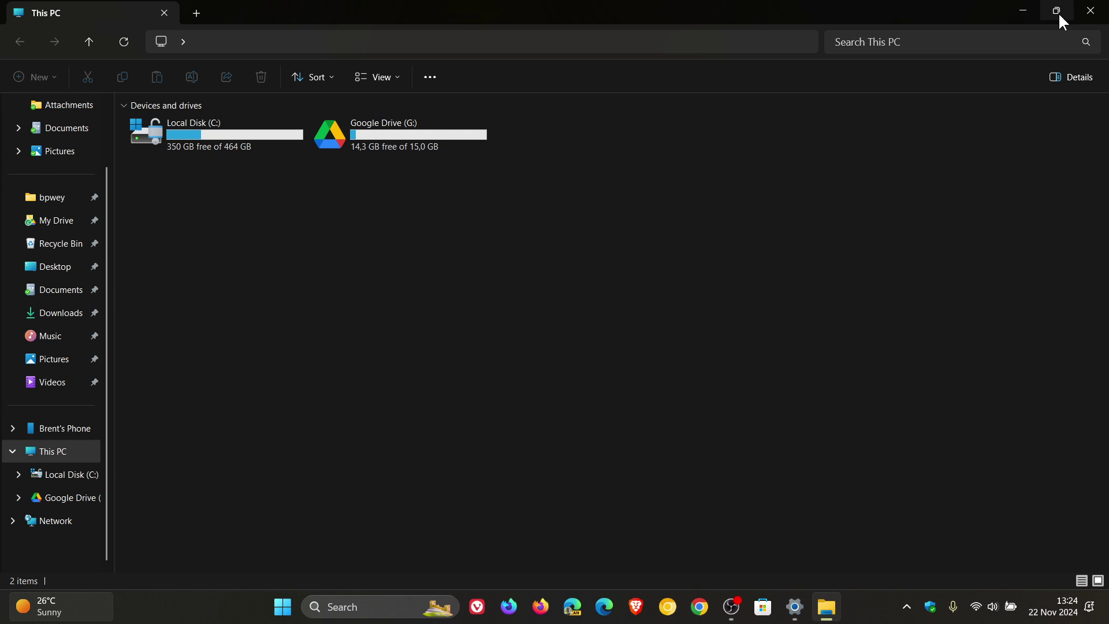
left_click(1058, 11)
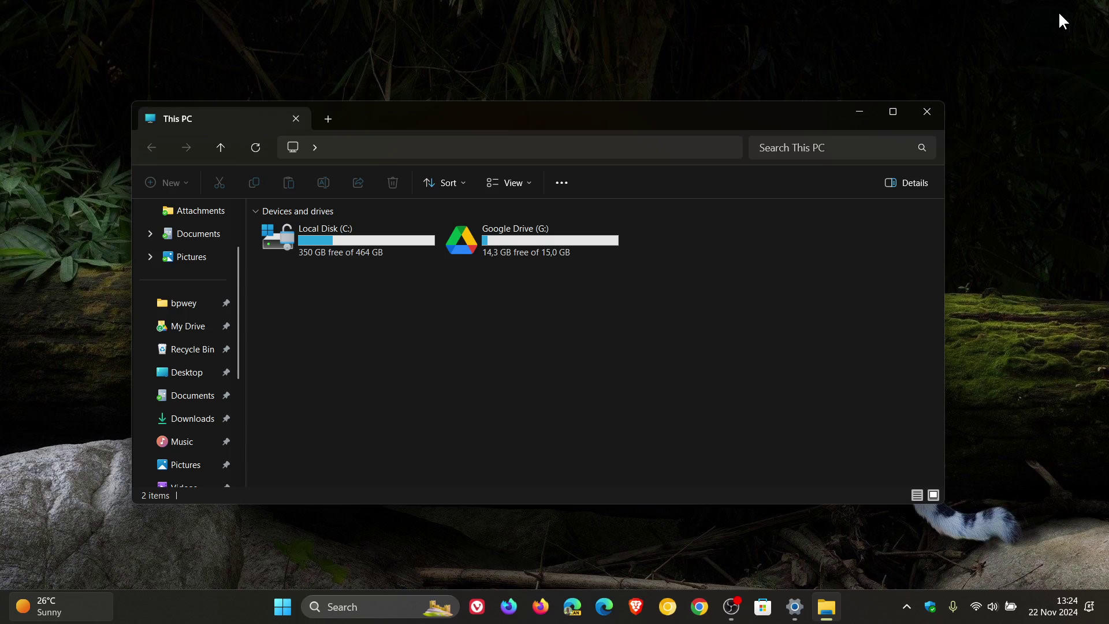
left_click(560, 184)
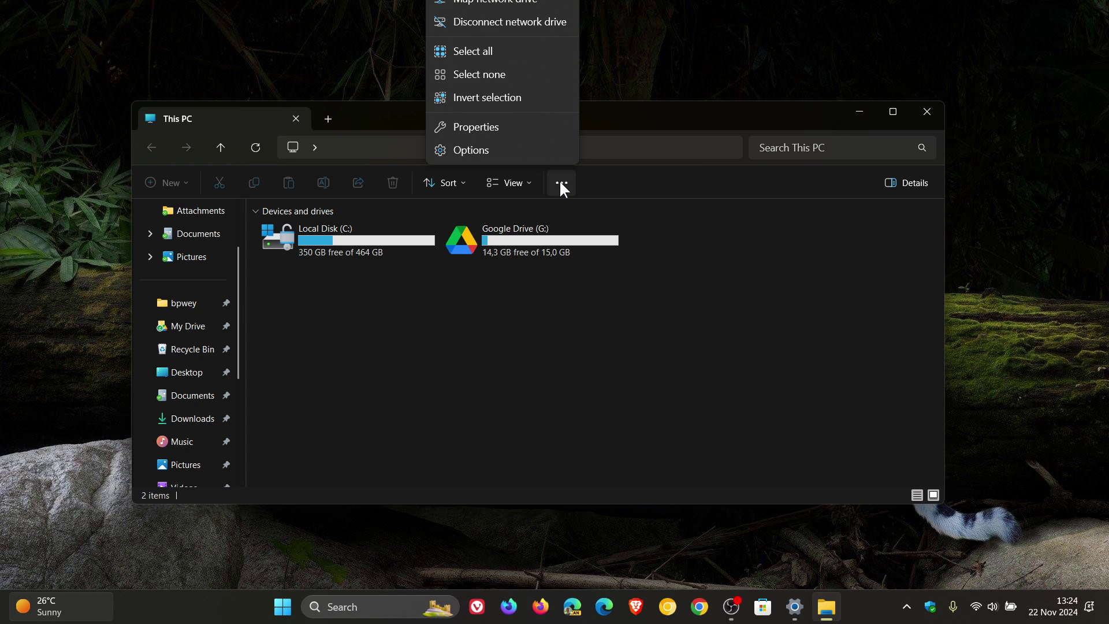
left_click(893, 111)
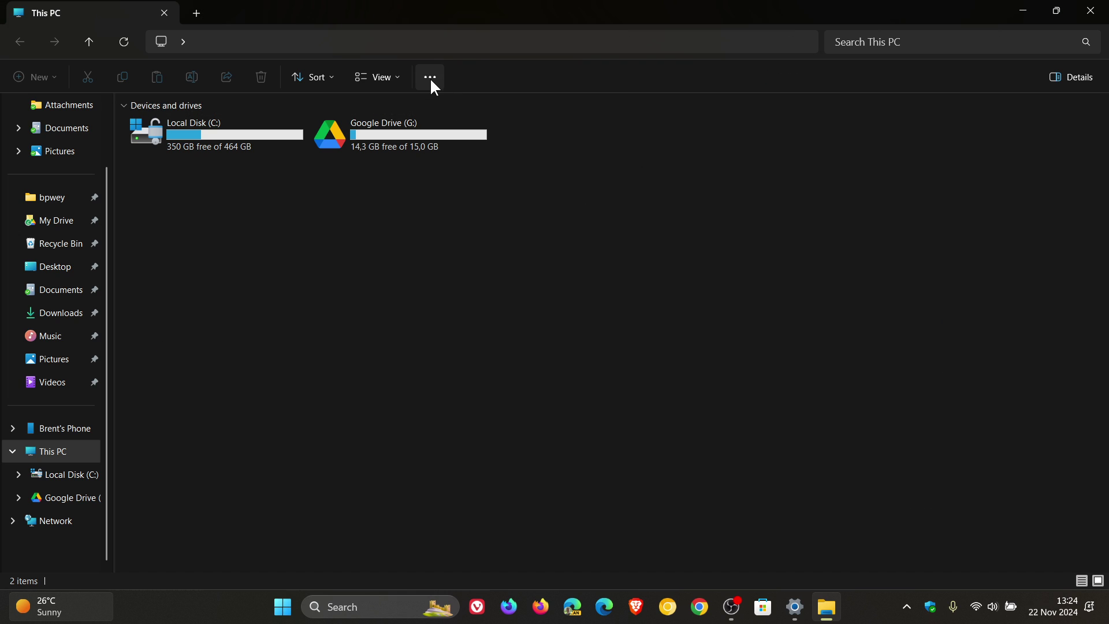
left_click(431, 79)
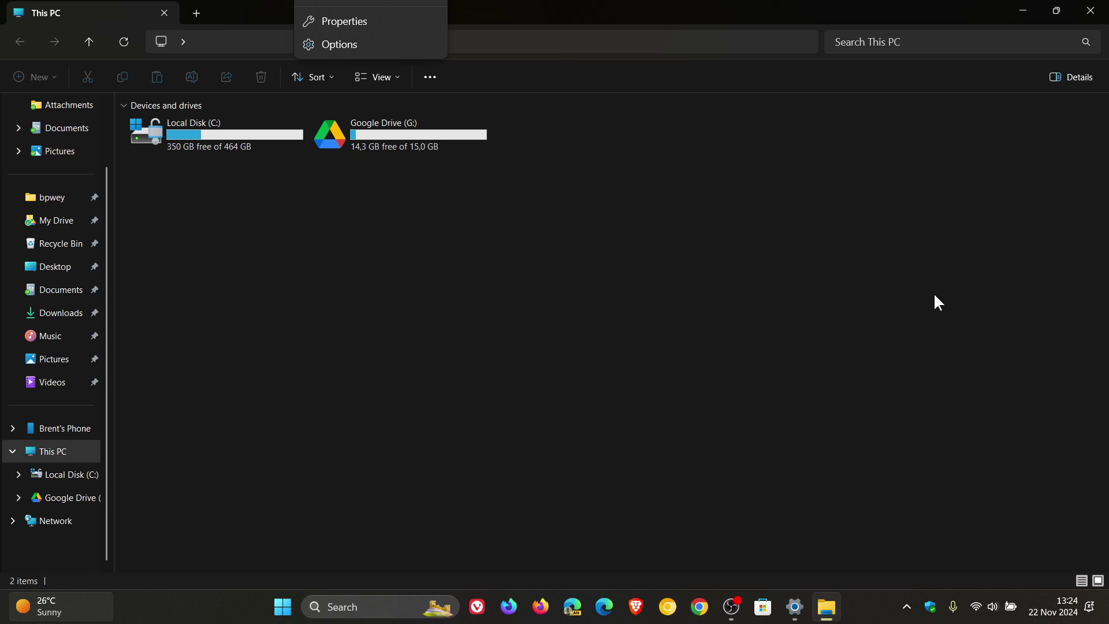
left_click(907, 291)
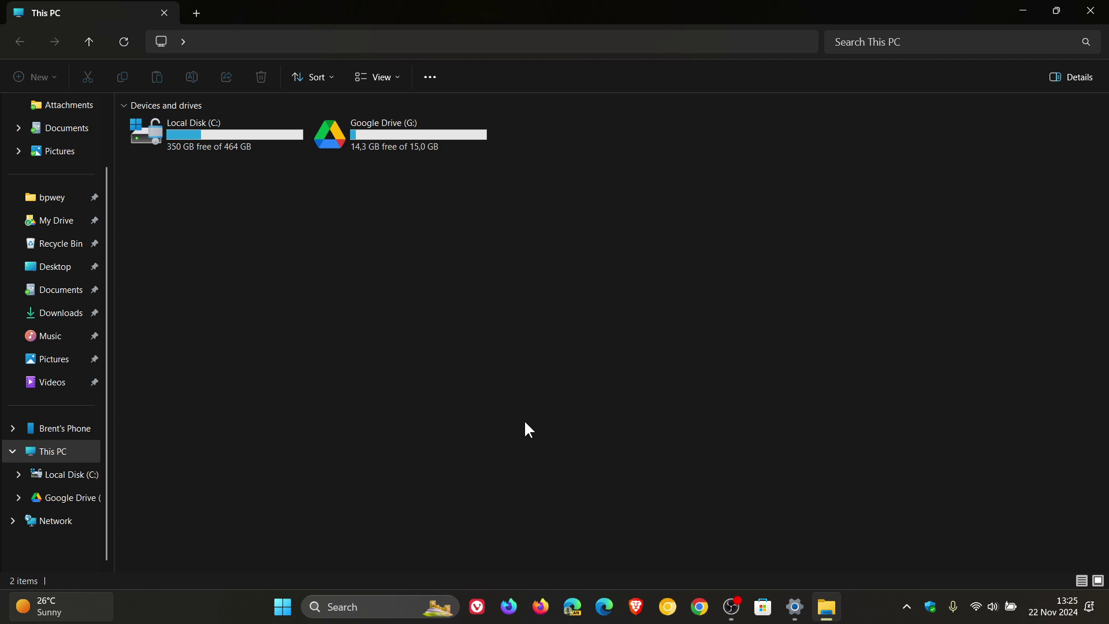
Open the Thumbnails folder inside OneDrive Pictures, showing its 26 images
left_click(63, 152)
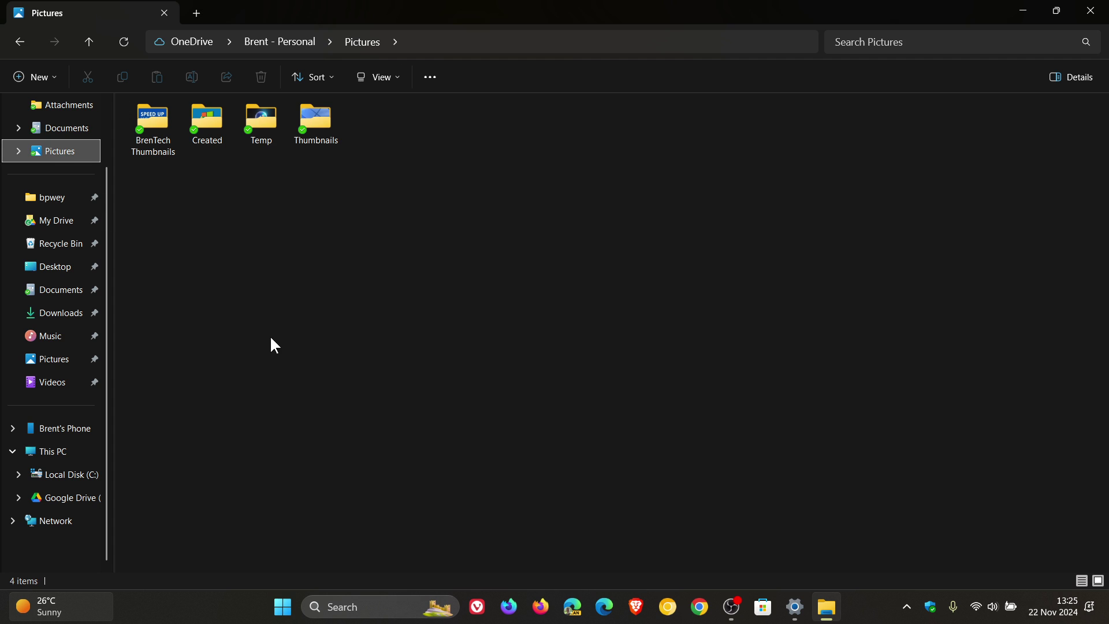
left_click(306, 121)
double_click(308, 122)
left_click(570, 229)
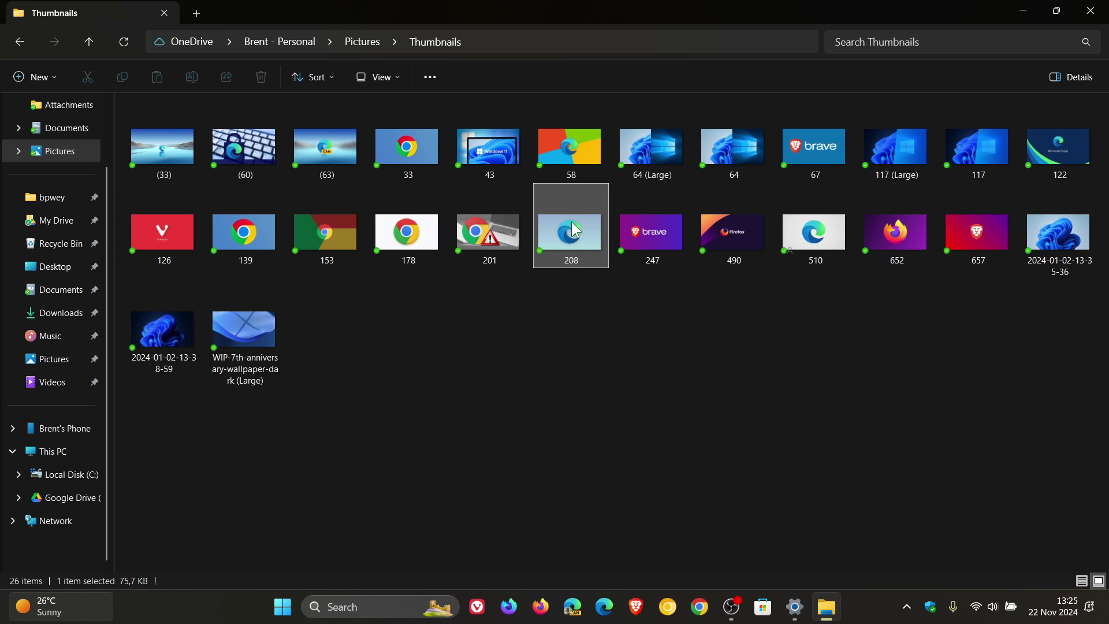
right_click(570, 228)
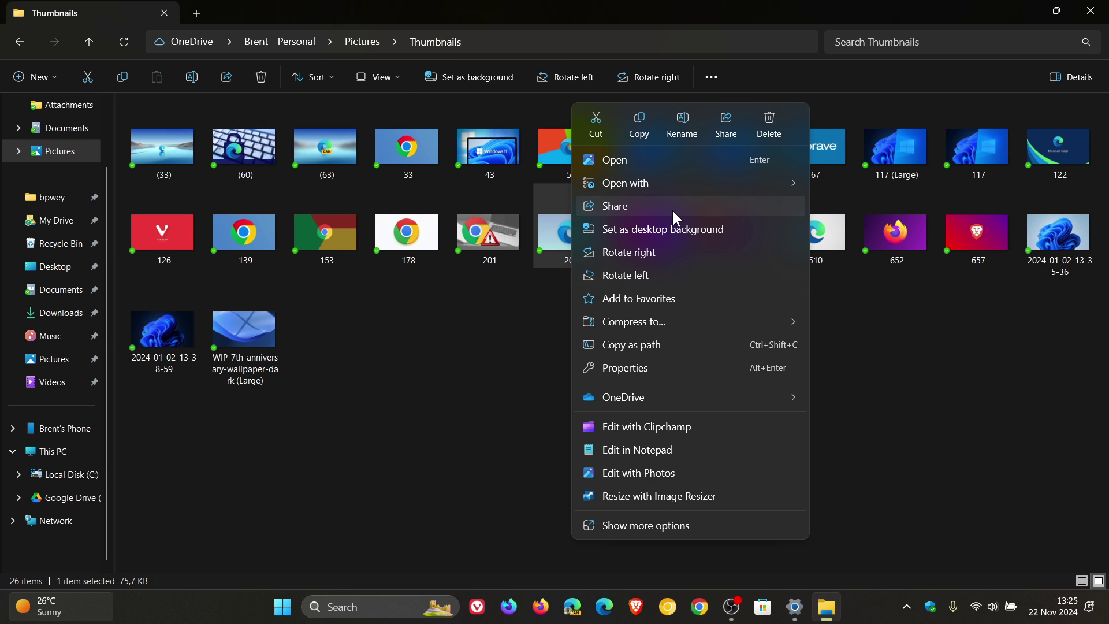
left_click(917, 406)
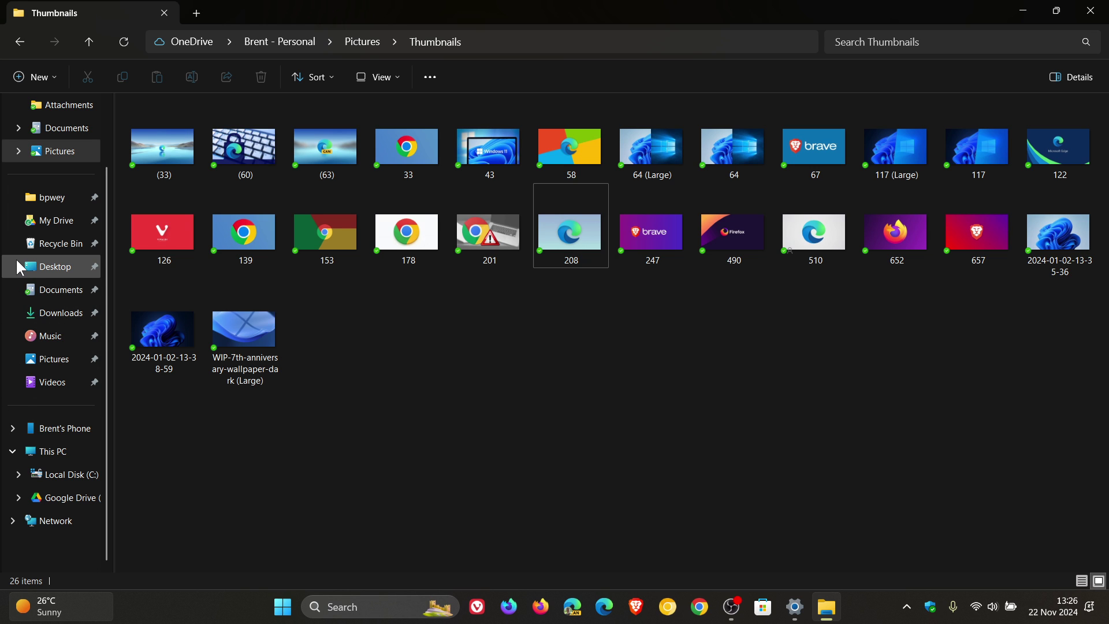
left_click(1053, 11)
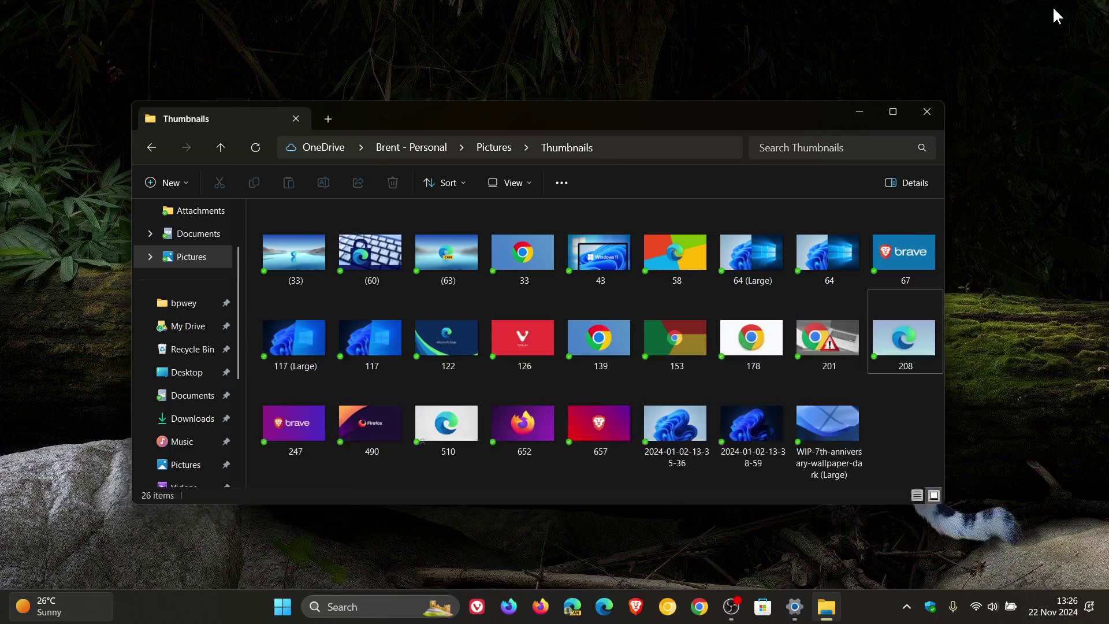
left_click(831, 146)
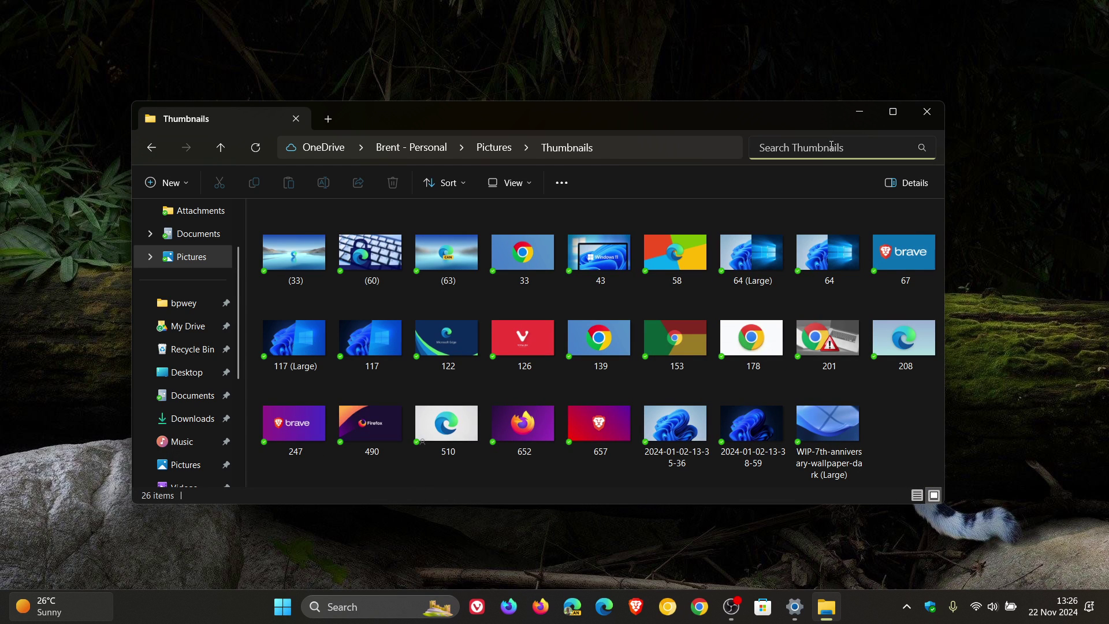
left_click(893, 112)
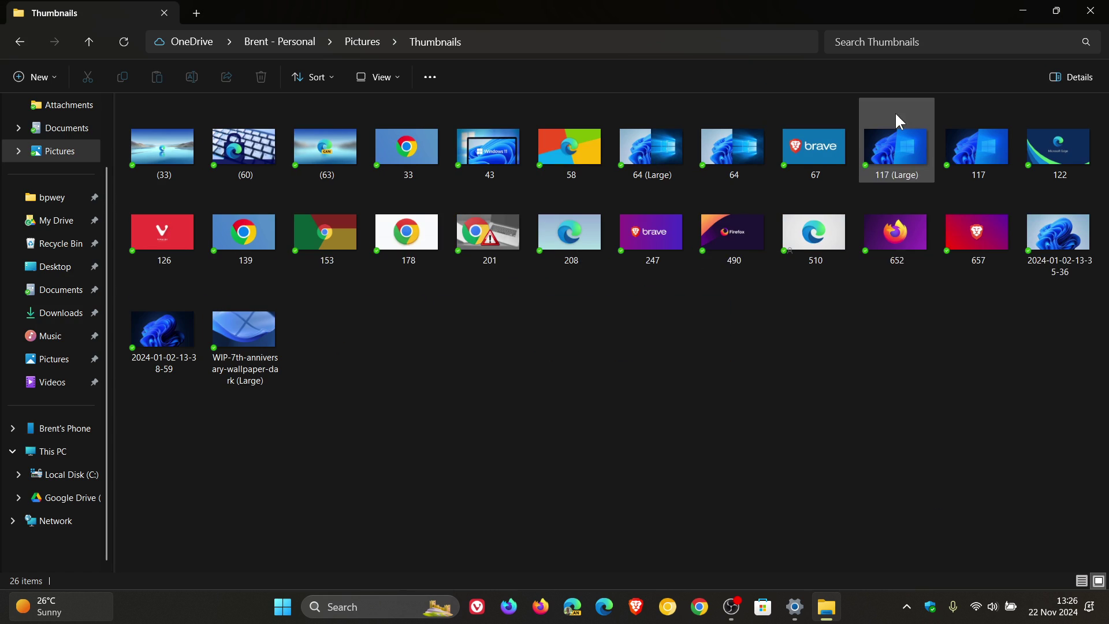
Minimize File Explorer and open Dynamic Lighting under Personalization in Settings
left_click(1023, 10)
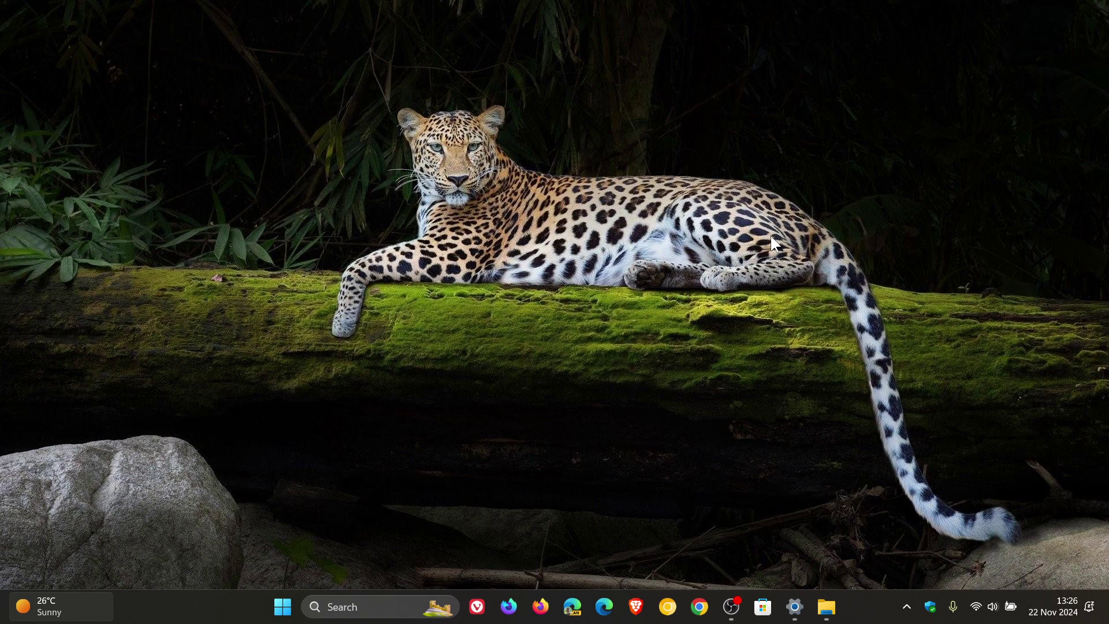
left_click(795, 607)
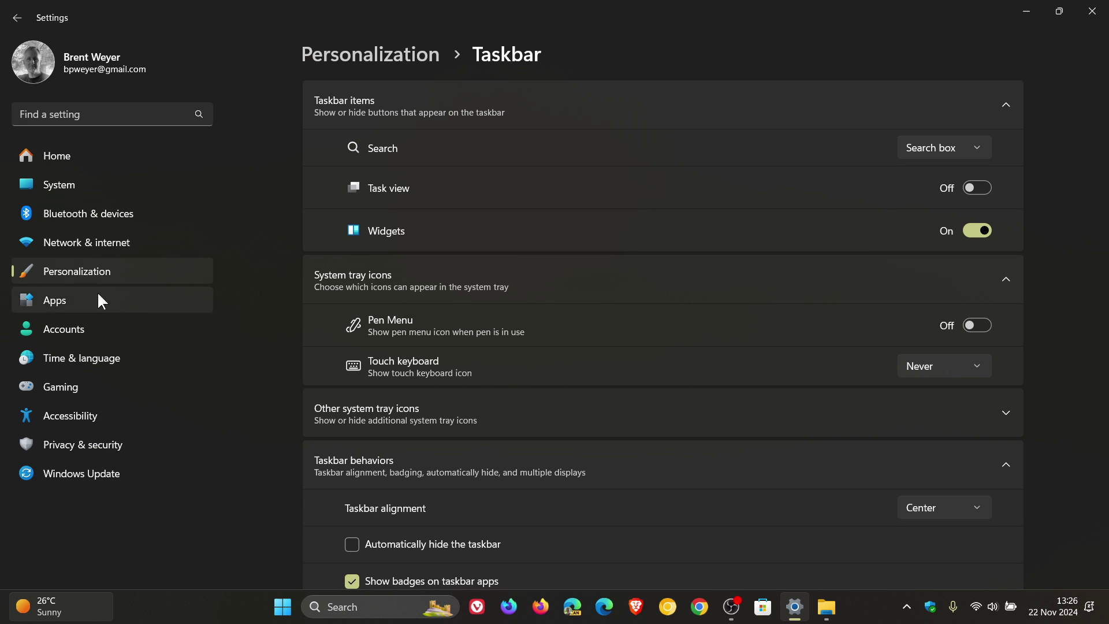
left_click(102, 275)
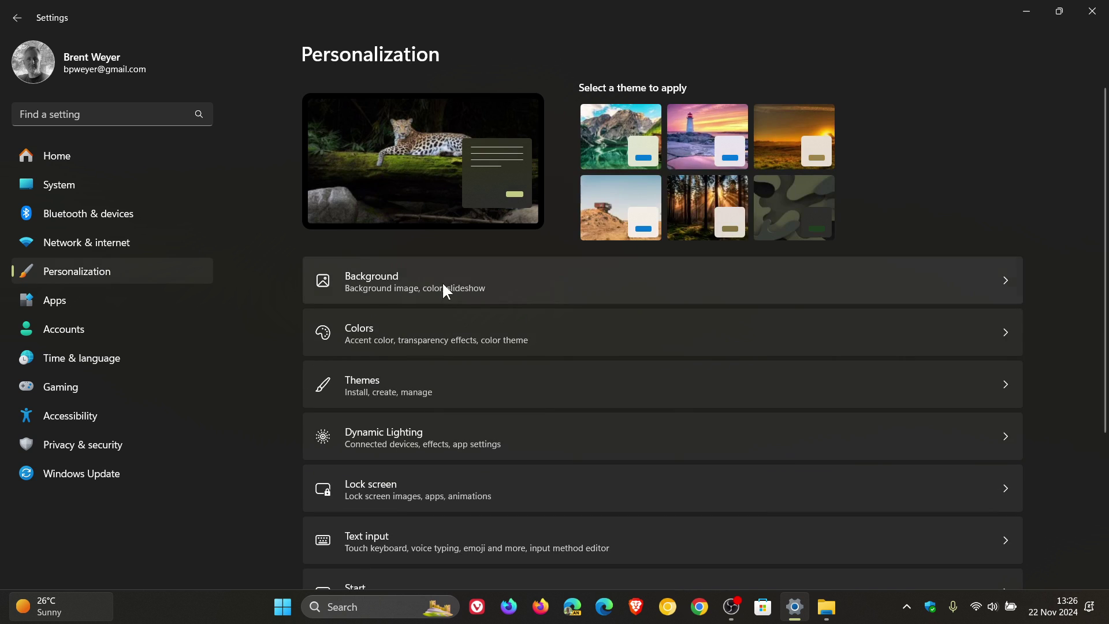
left_click(664, 434)
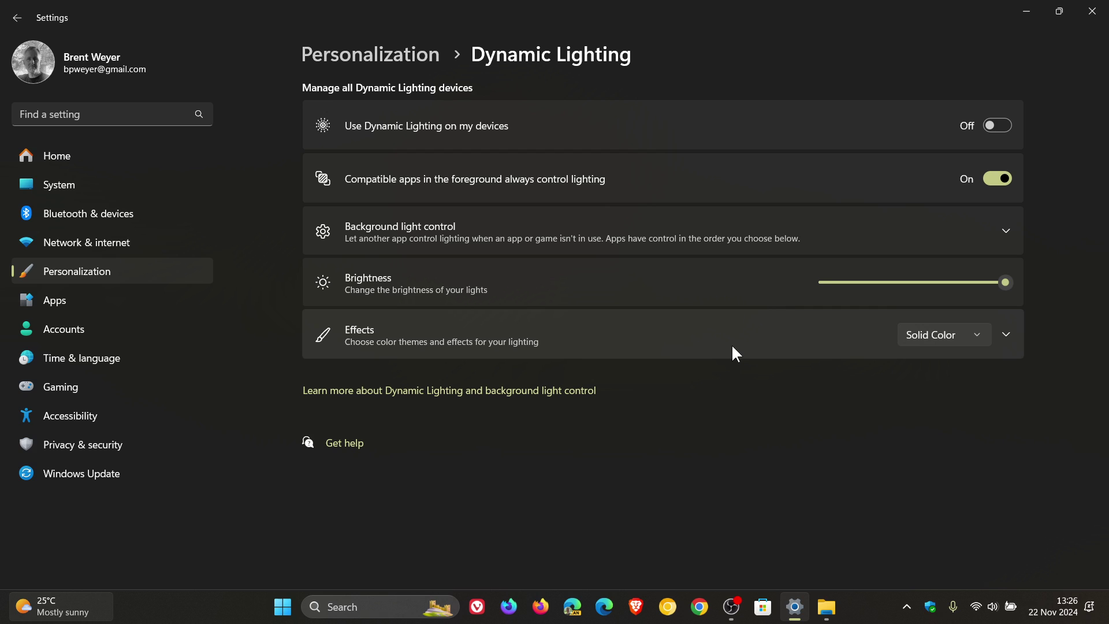
Look through the Effects list, keep Solid Color, and minimize Settings
left_click(939, 337)
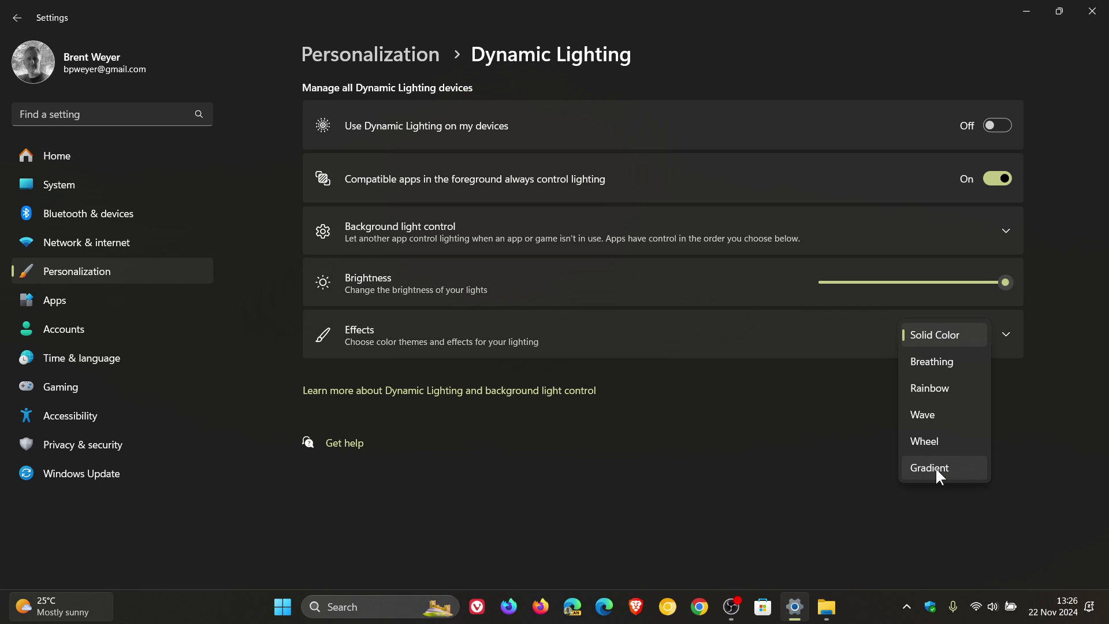
left_click(802, 478)
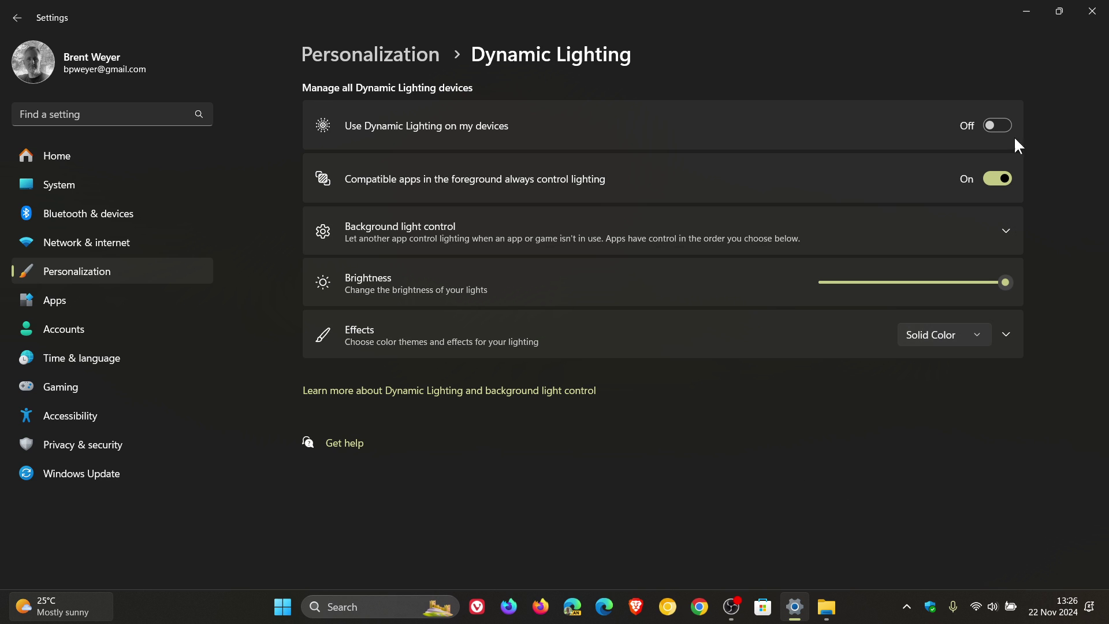
left_click(1027, 13)
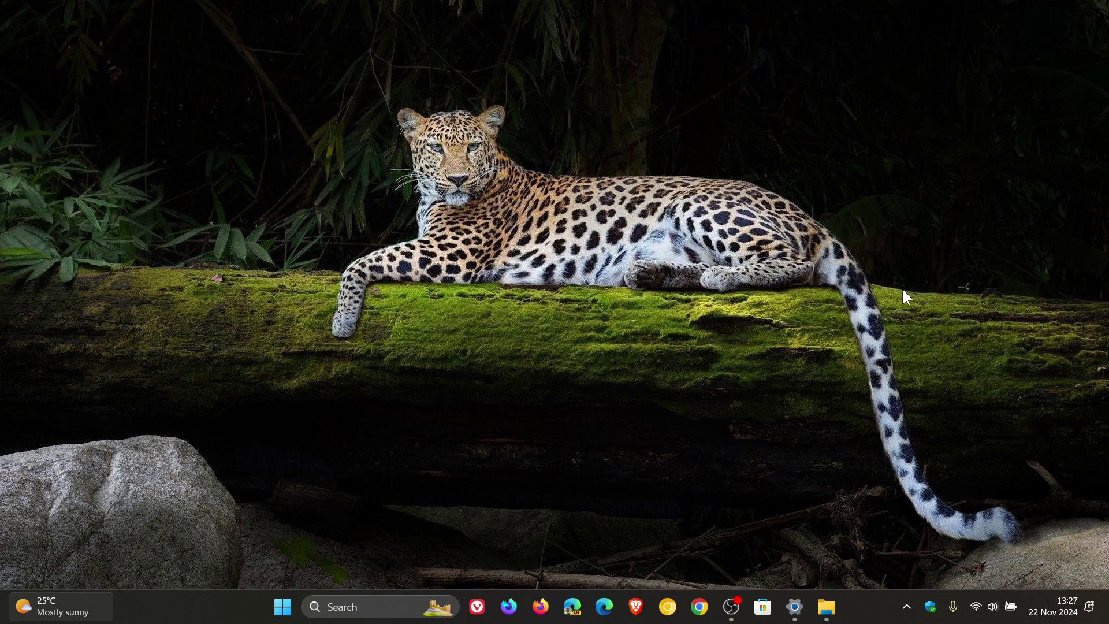
right_click(763, 607)
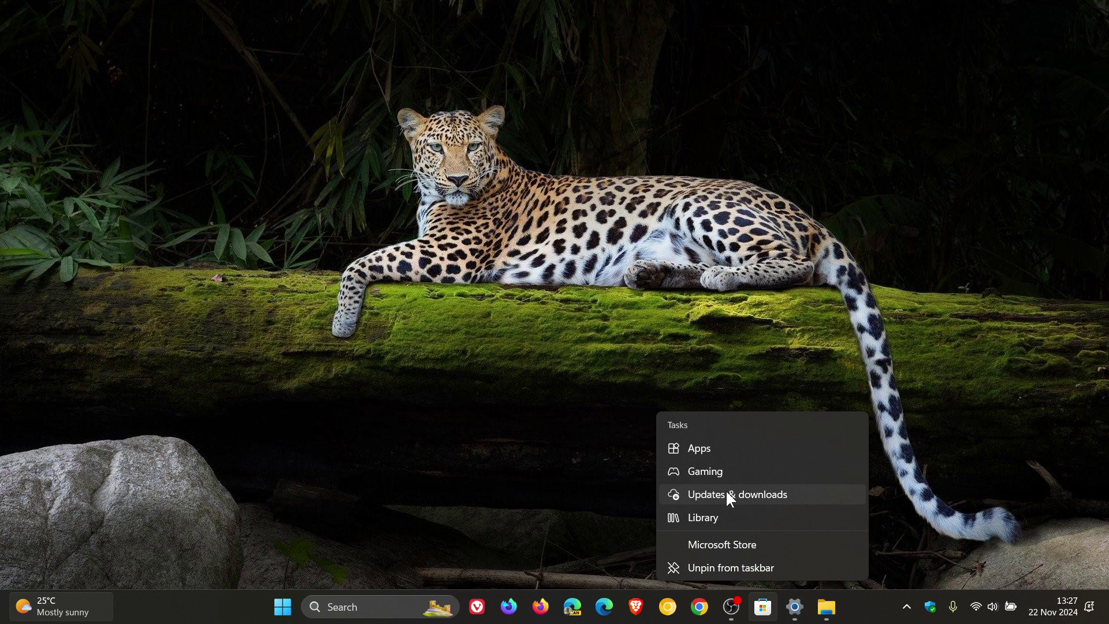
left_click(793, 299)
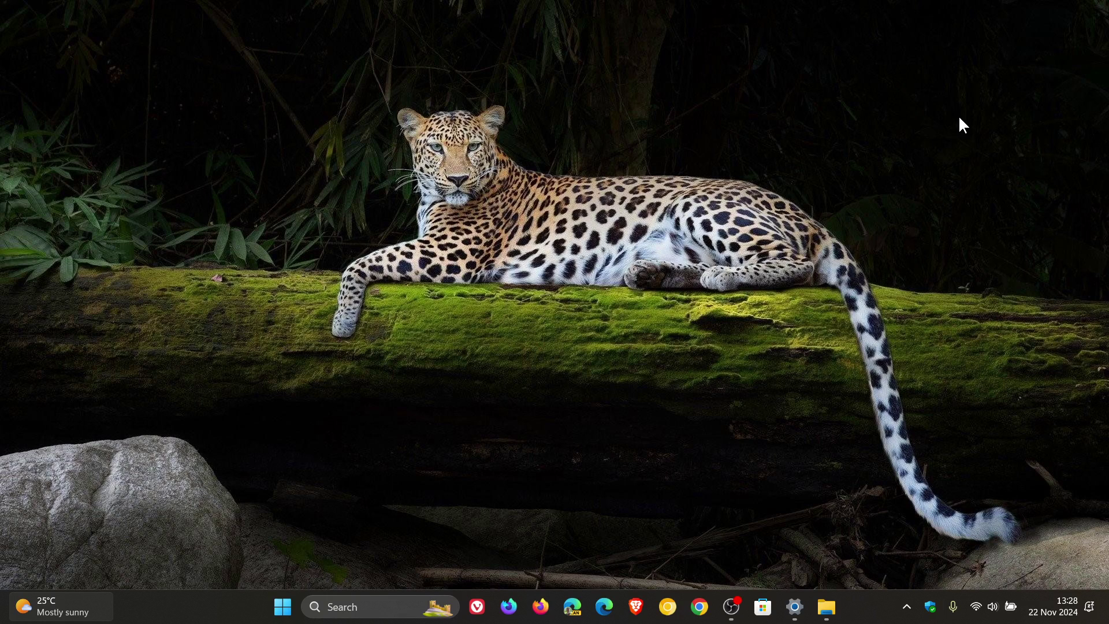
Click twice at each of two spots on the empty desktop
left_click(751, 118)
left_click(751, 119)
left_click(701, 117)
left_click(701, 116)
Open Task Manager, cancel disconnecting the signed-in user, and view Disk 0 (G: C:) on Performance
right_click(252, 612)
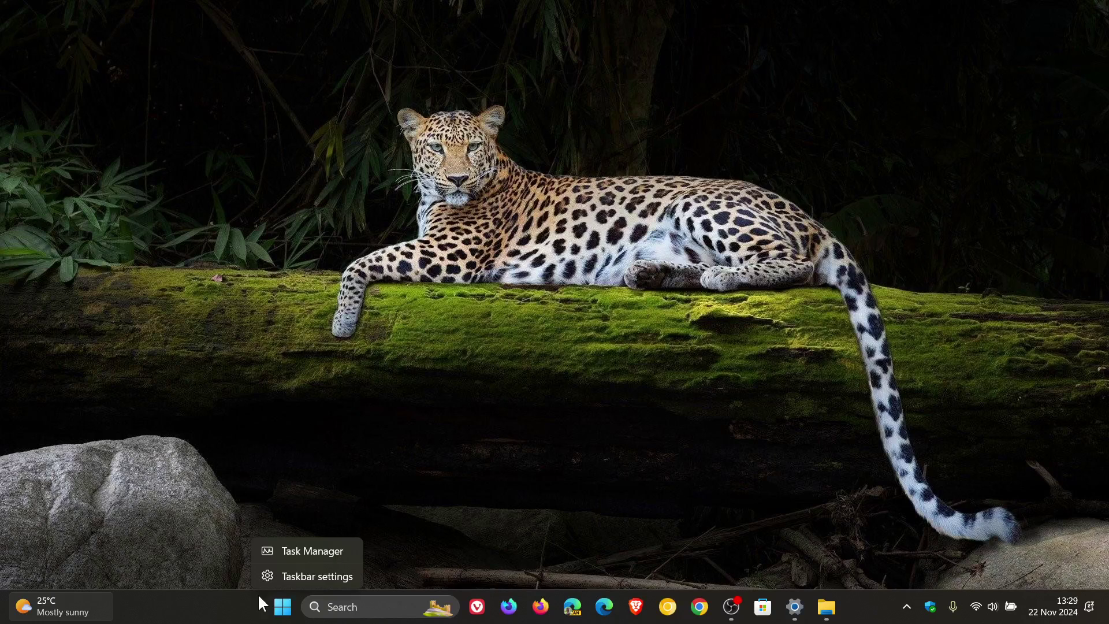
left_click(301, 550)
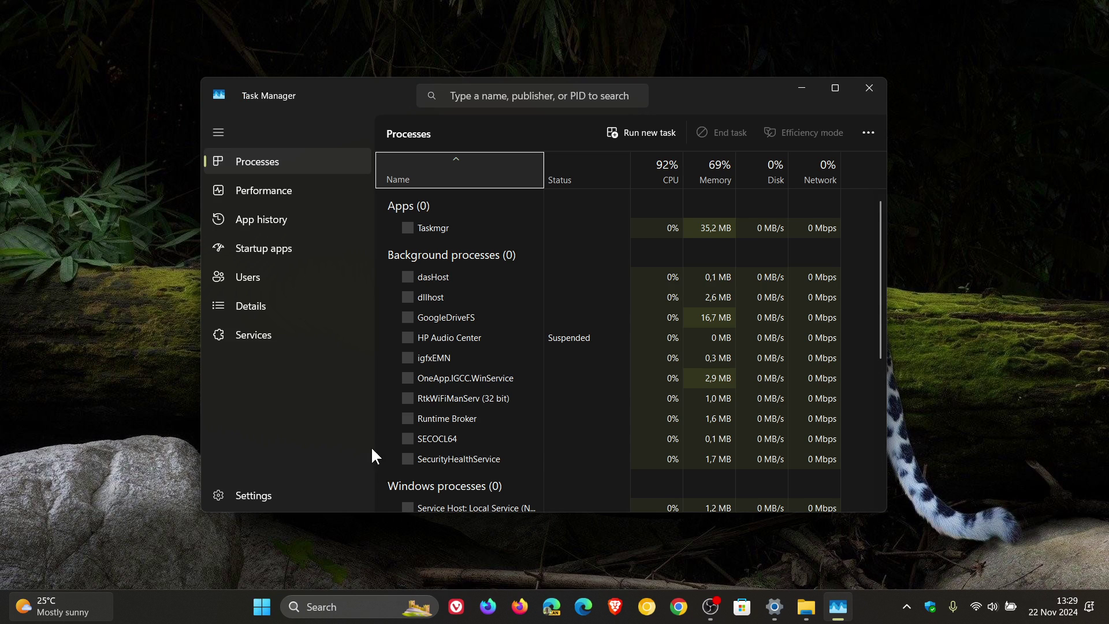
left_click(282, 277)
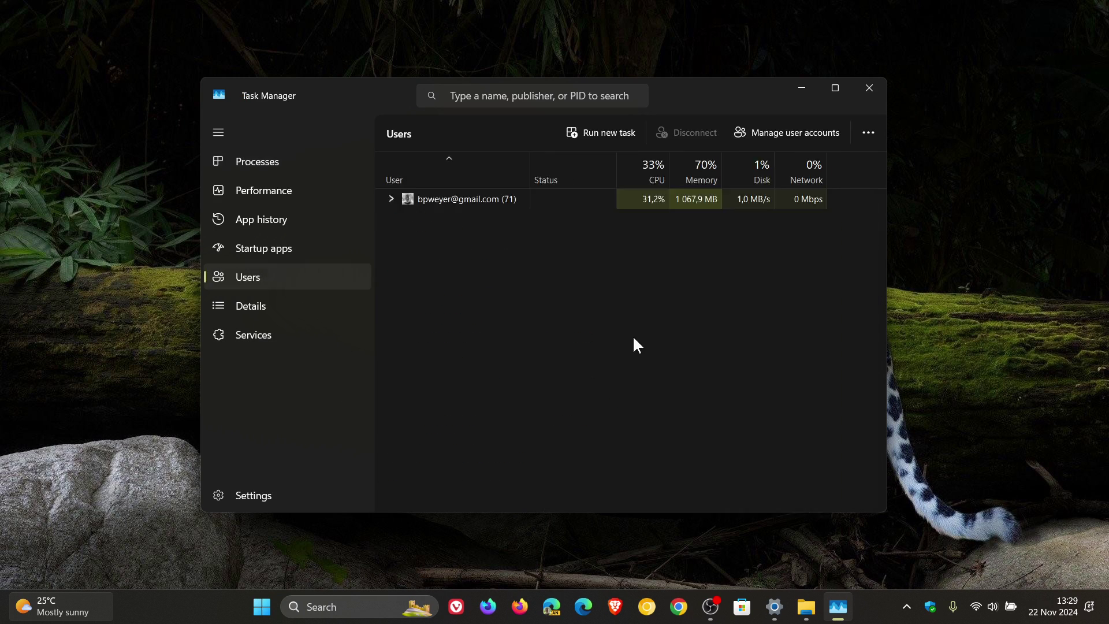
right_click(543, 200)
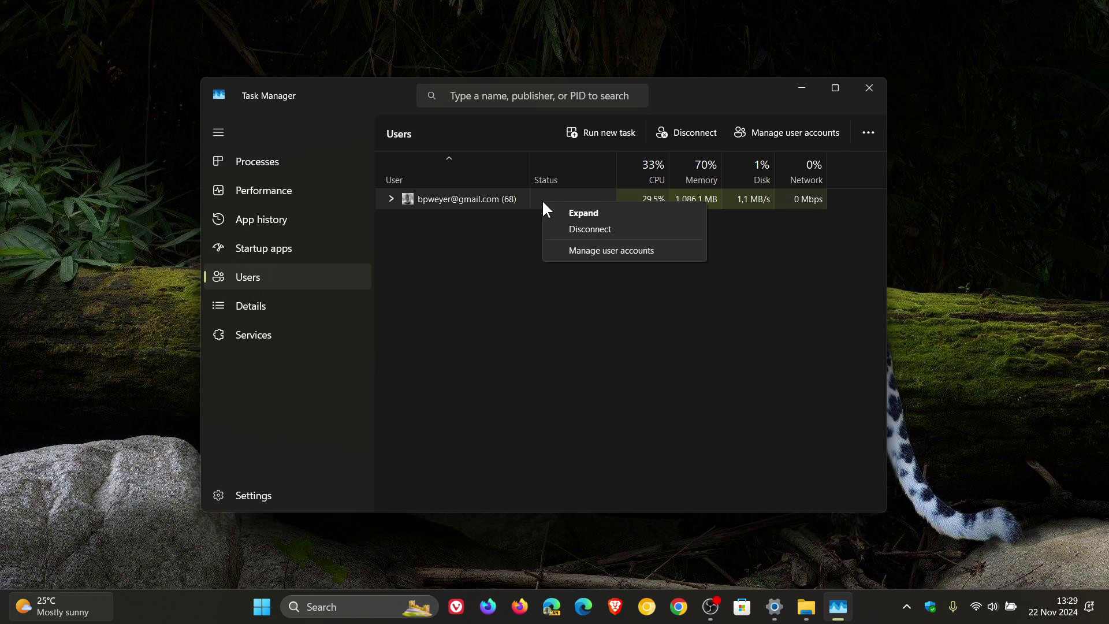
left_click(601, 233)
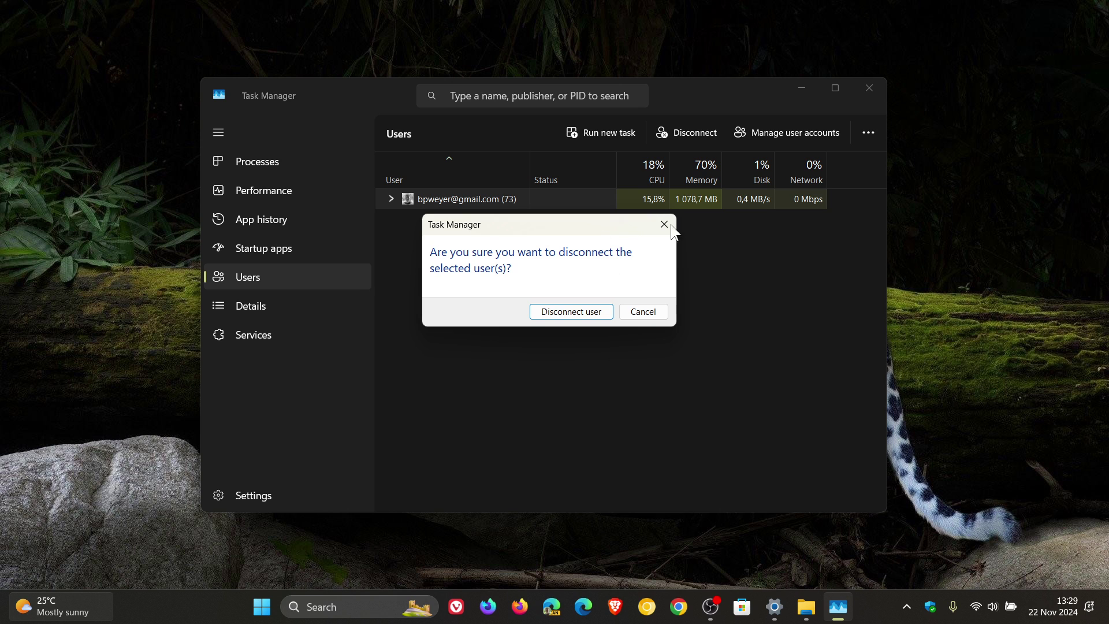
left_click(643, 311)
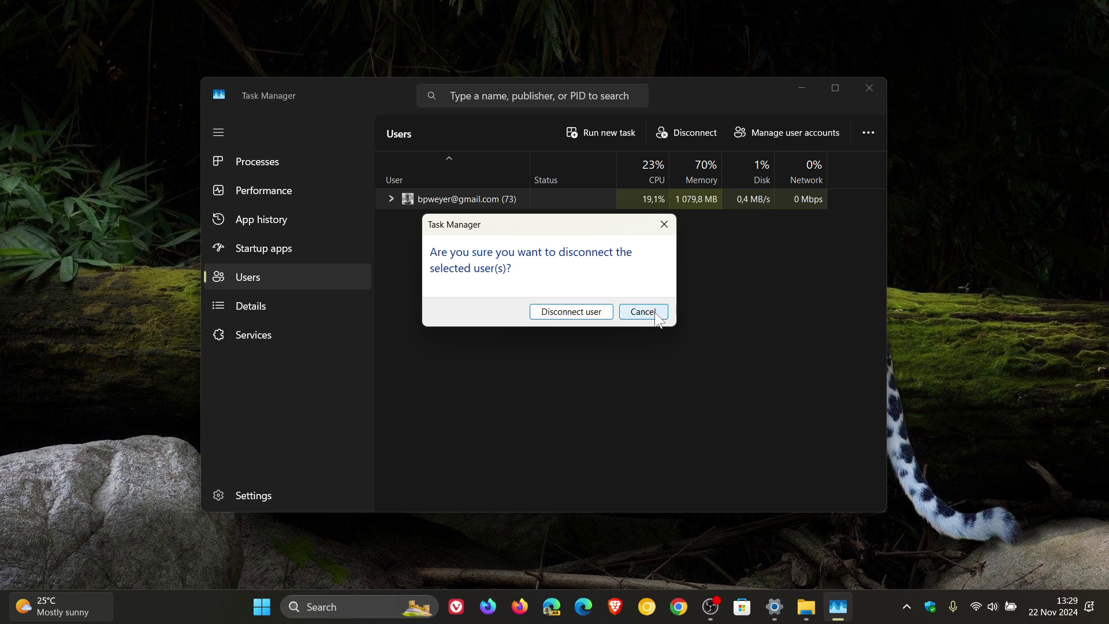
left_click(266, 193)
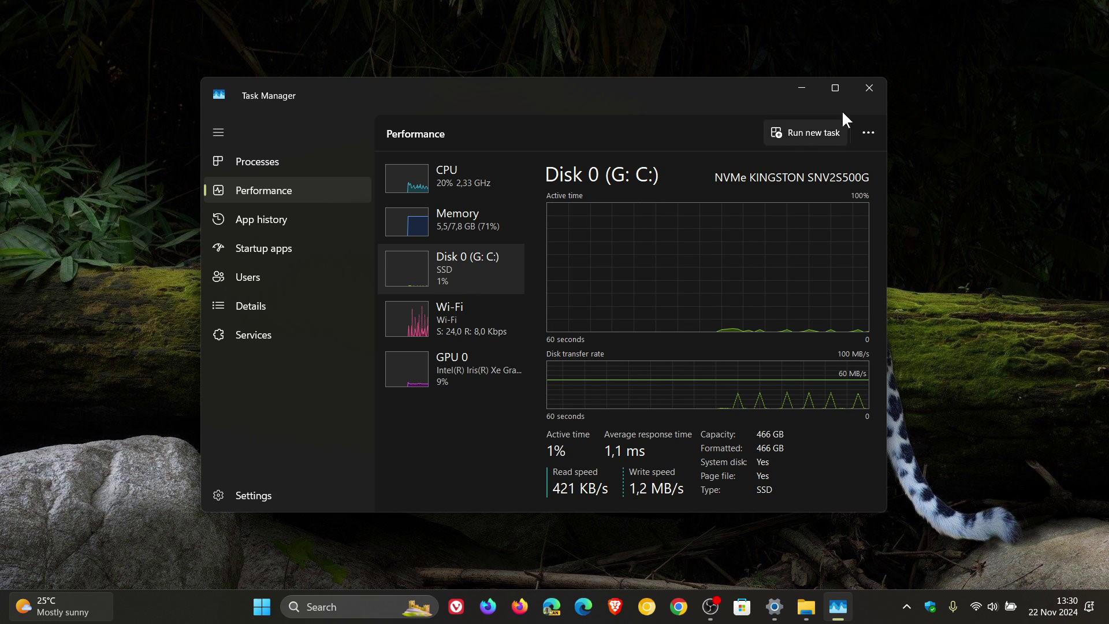
Close the Task Manager window
left_click(871, 88)
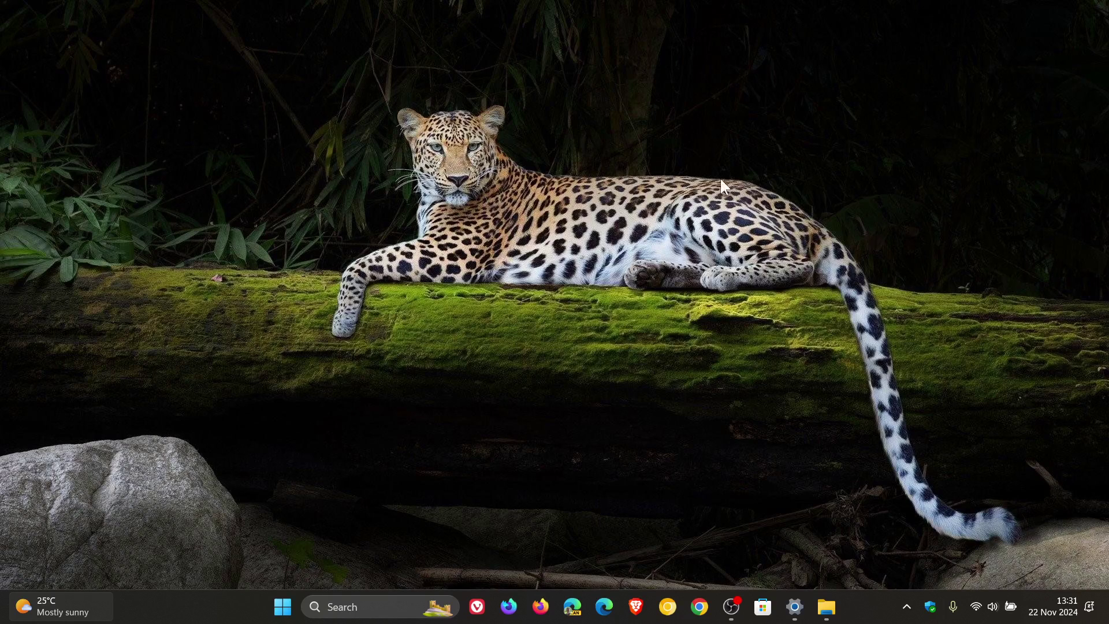
right_click(233, 617)
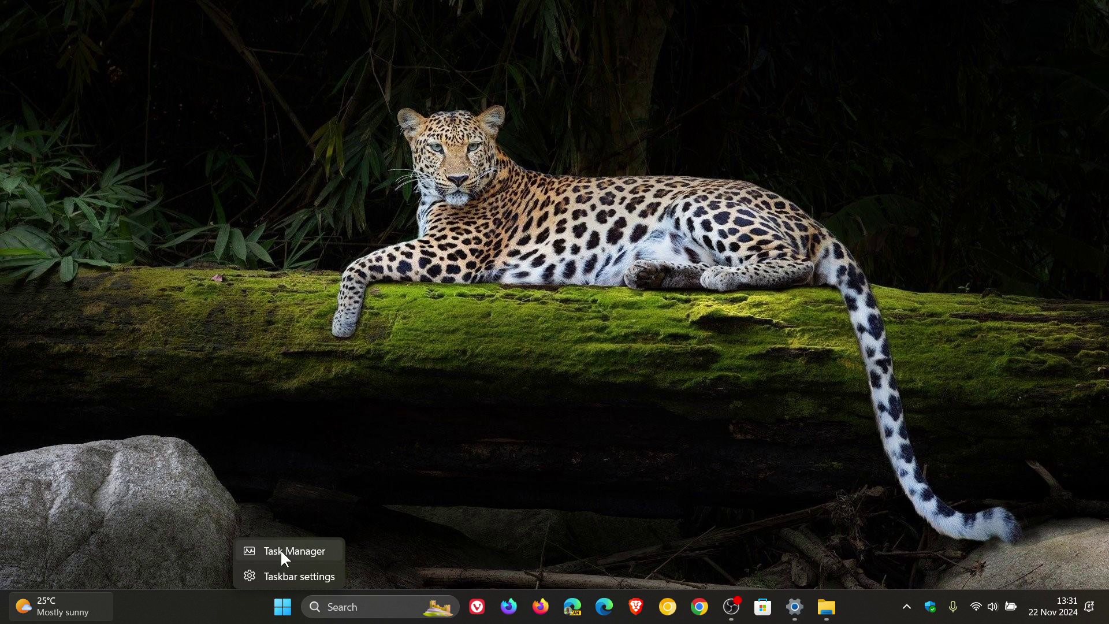
left_click(281, 554)
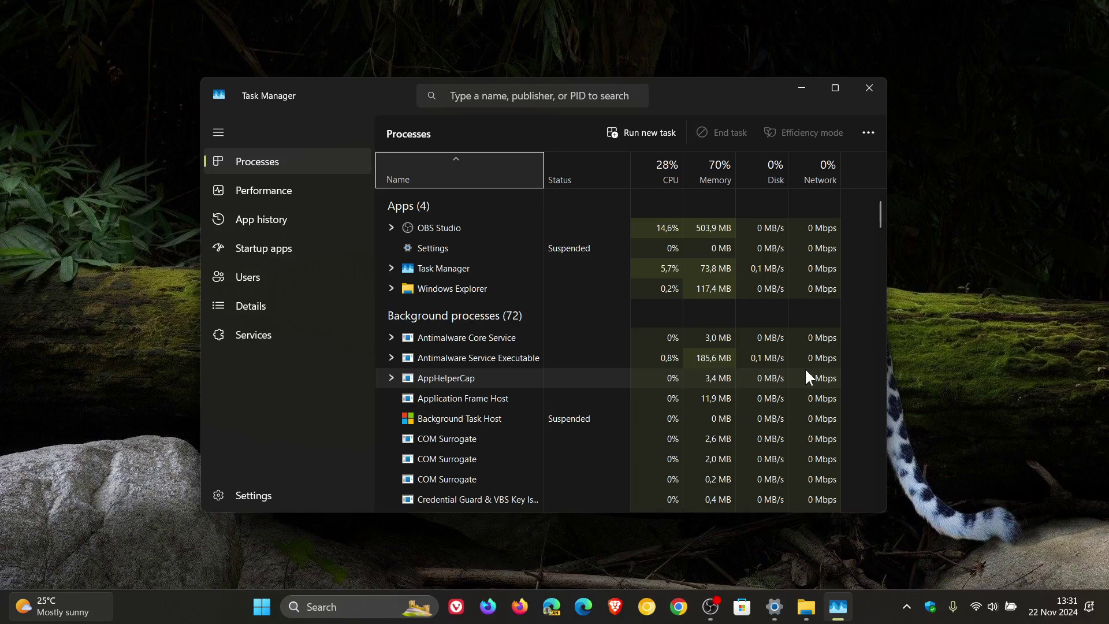
left_click(877, 90)
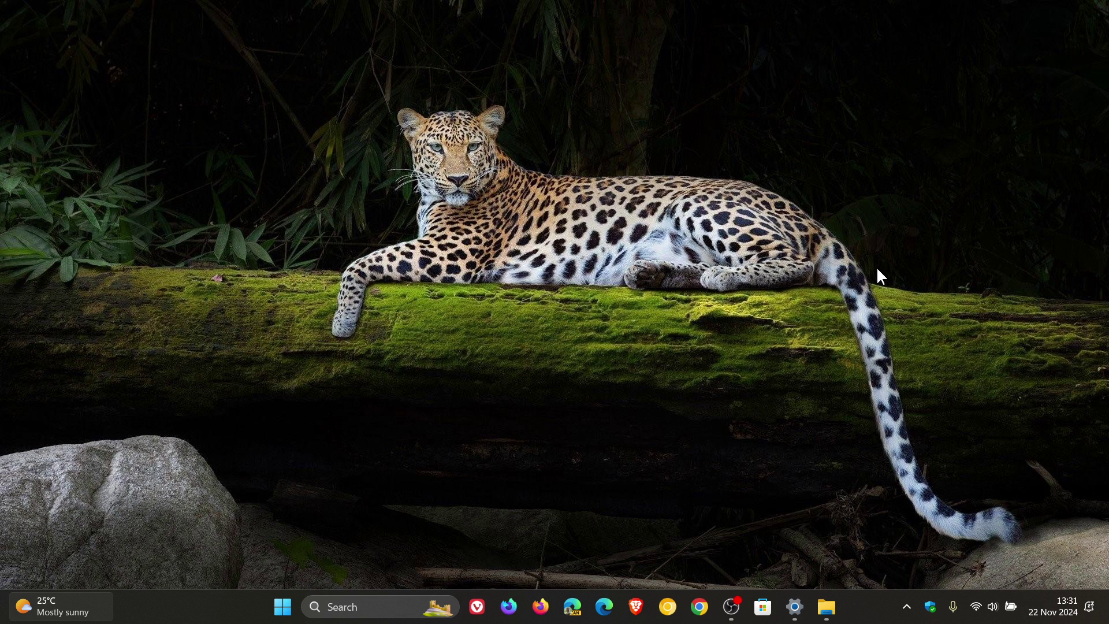
Search 'winv' to launch About Windows, showing Version 24H2 (OS Build 26100.2454)
left_click(359, 604)
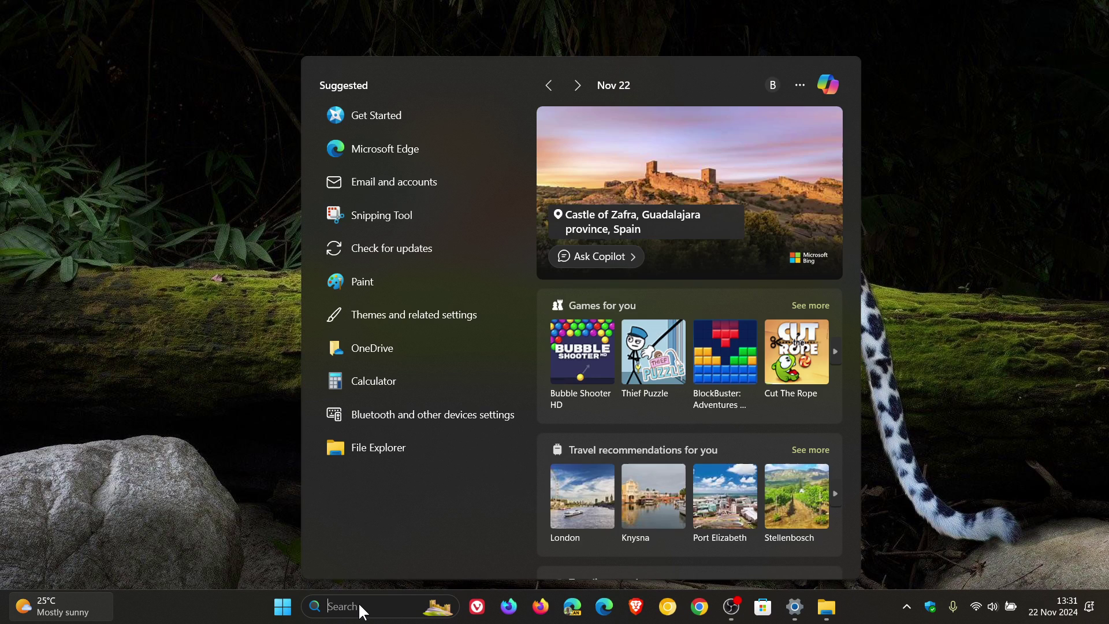
type("win")
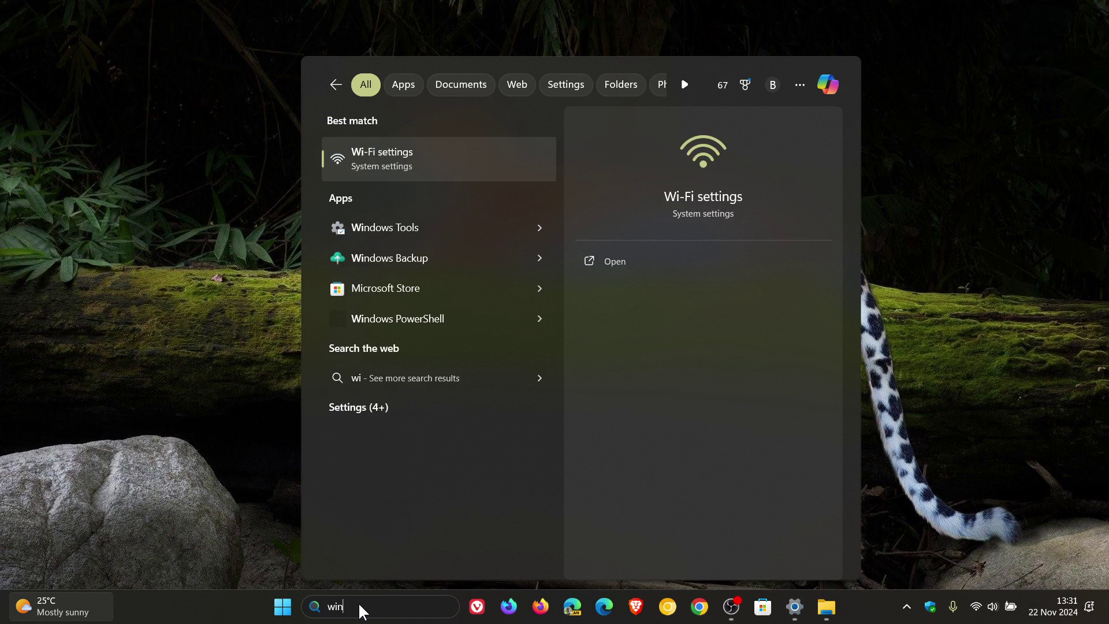
type("ver")
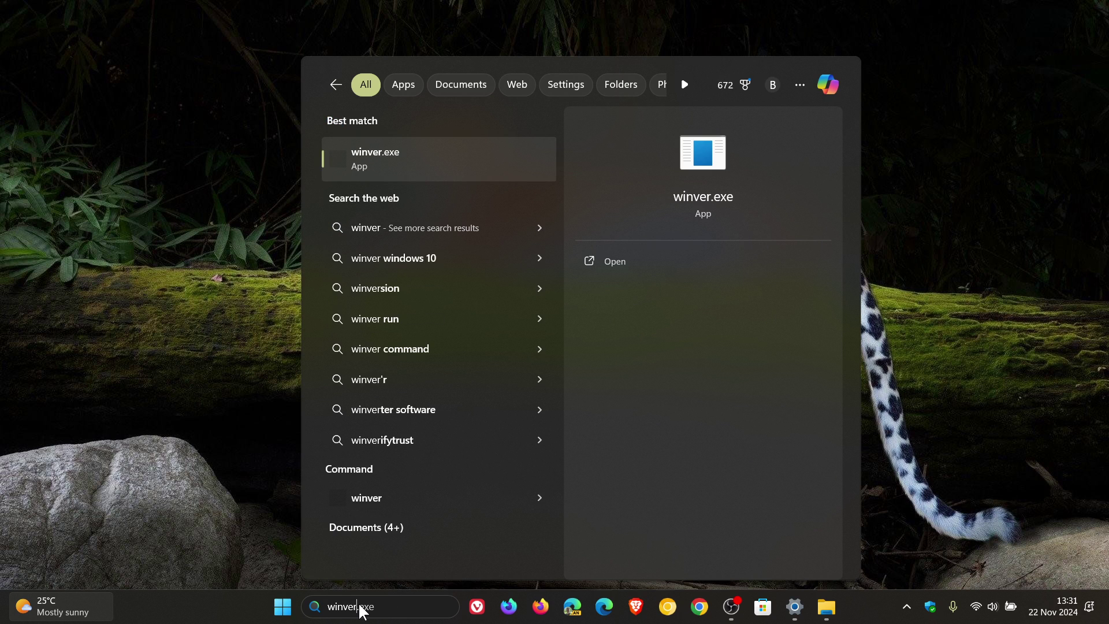
key("Return")
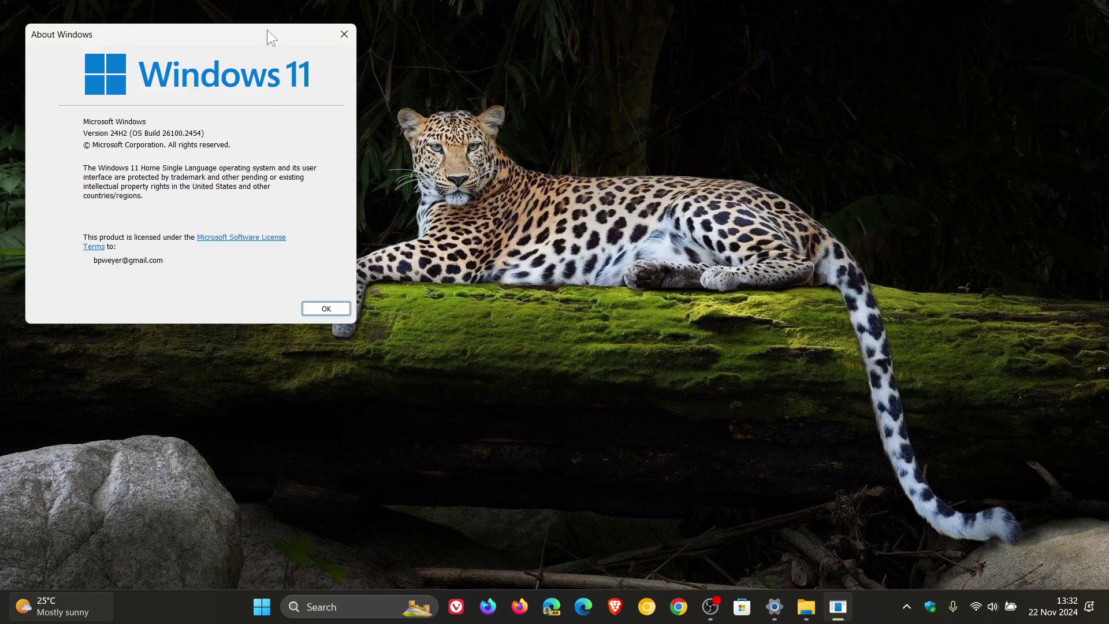
Move the About Windows dialog to the screen centre, then dismiss it with OK
left_click_drag(266, 30, 652, 81)
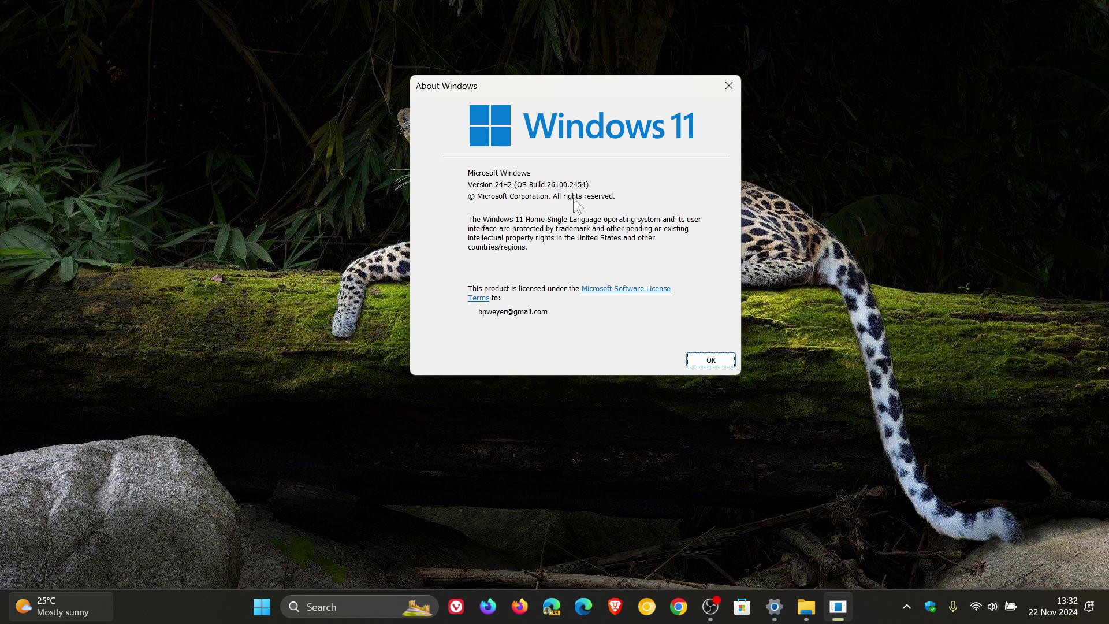
left_click(710, 362)
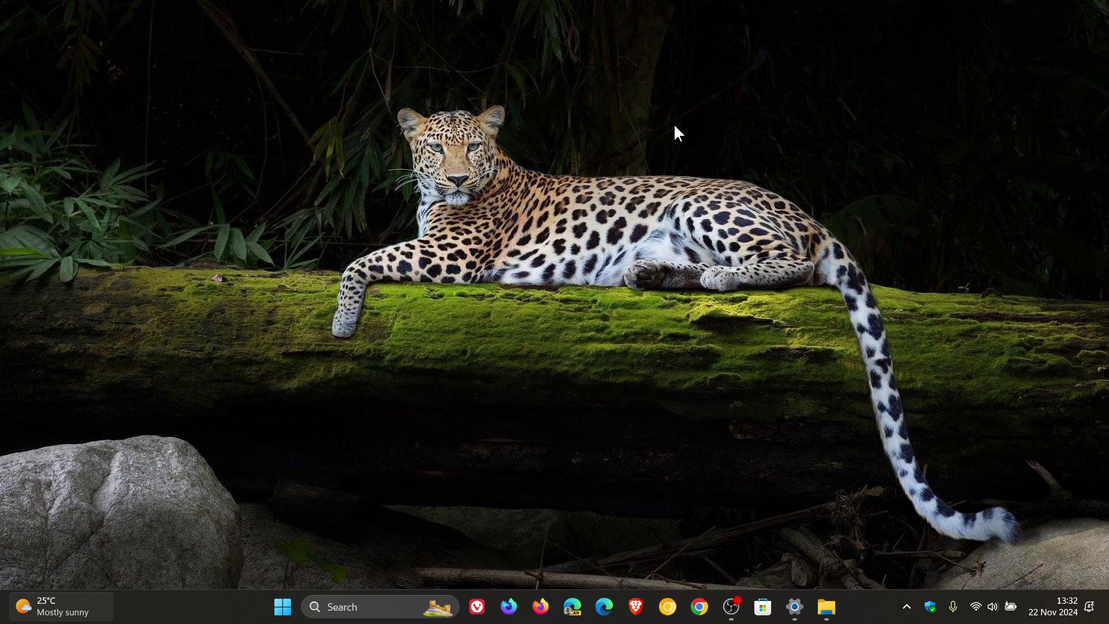